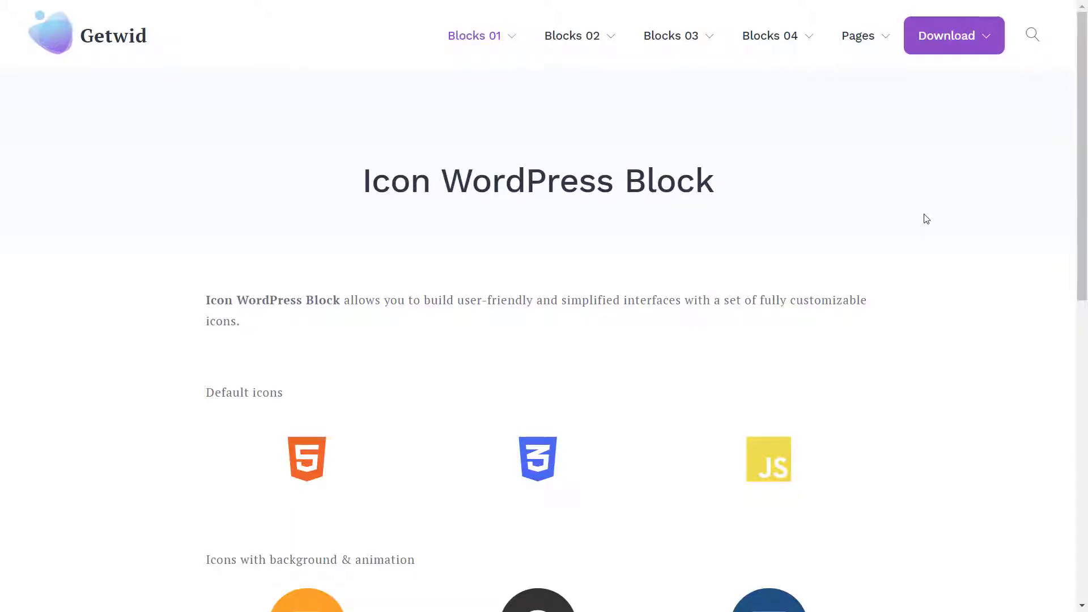
Step: Scroll through the Getwid Icon block demo's default and background icon examples
scroll(855, 361, down, 3)
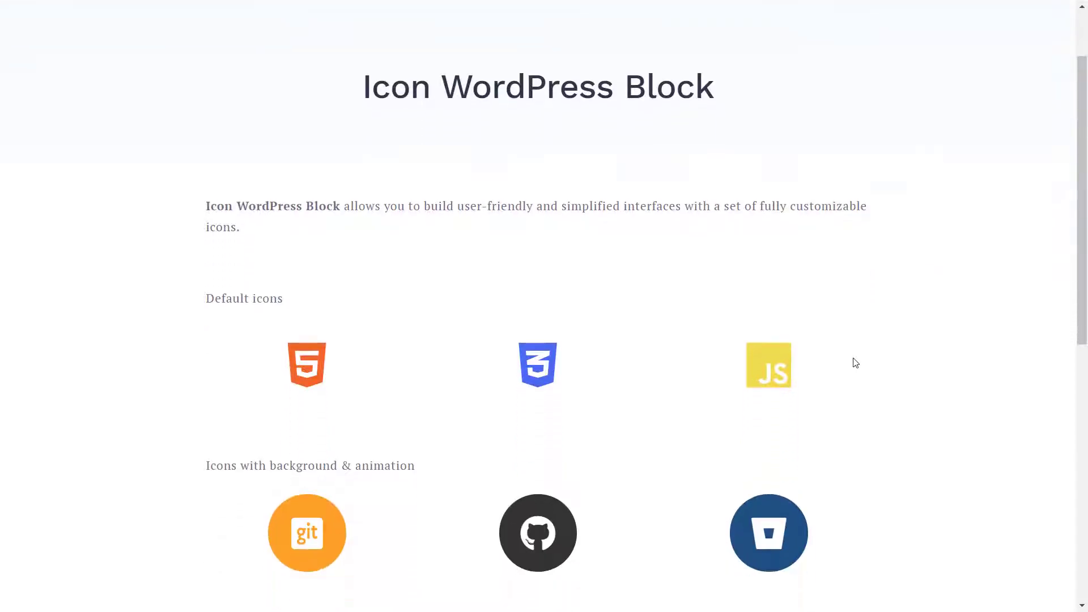
scroll(854, 362, down, 2)
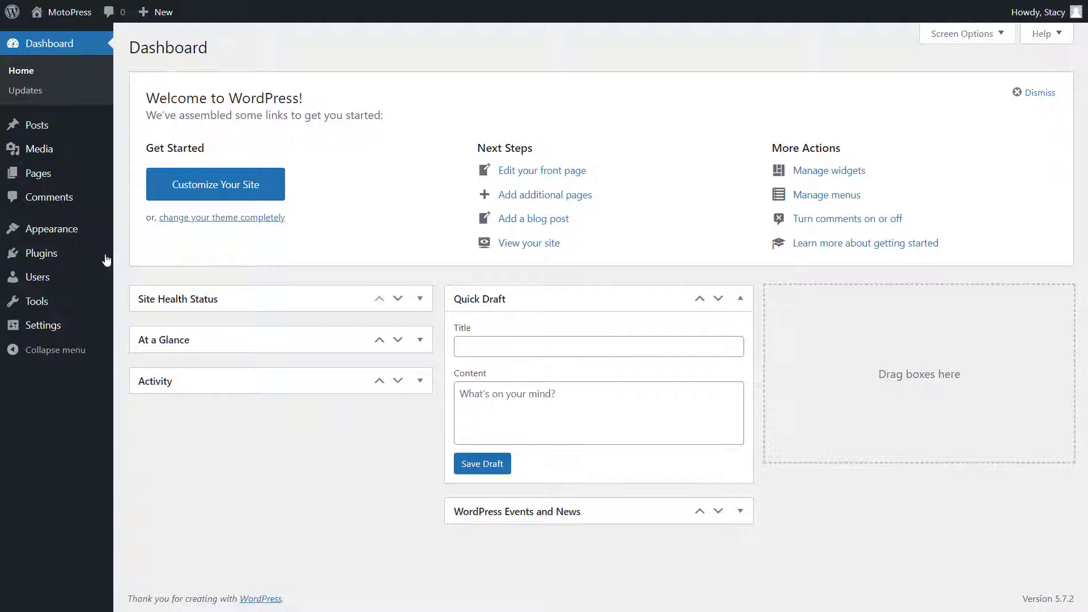
Step: Install and activate the Getwid – Gutenberg Blocks plugin found by searching 'getwid'
mouse_move(105, 258)
click(122, 275)
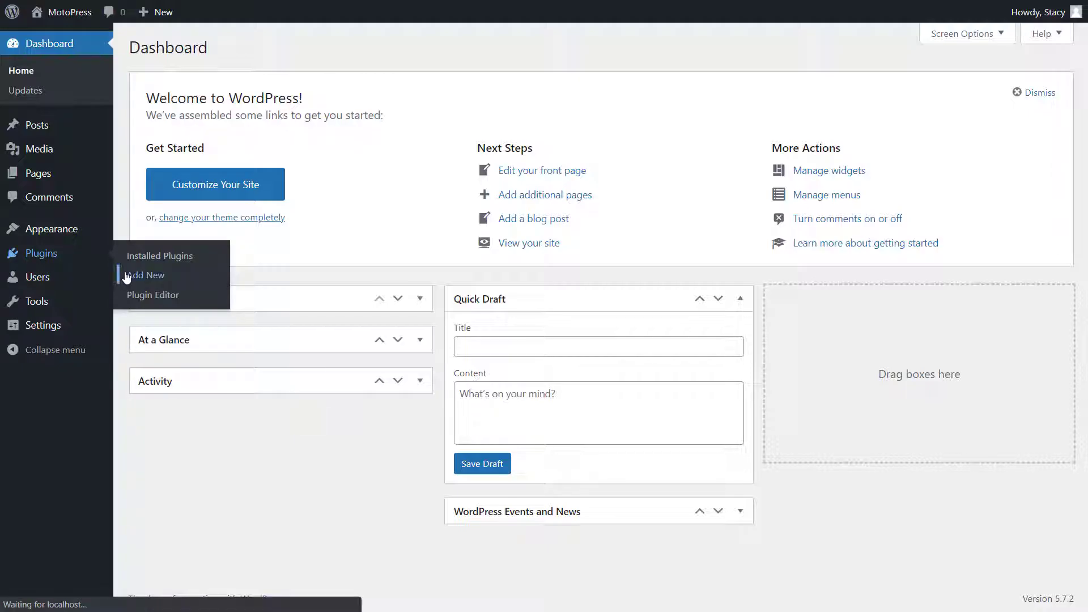
click(893, 86)
text(getwid)
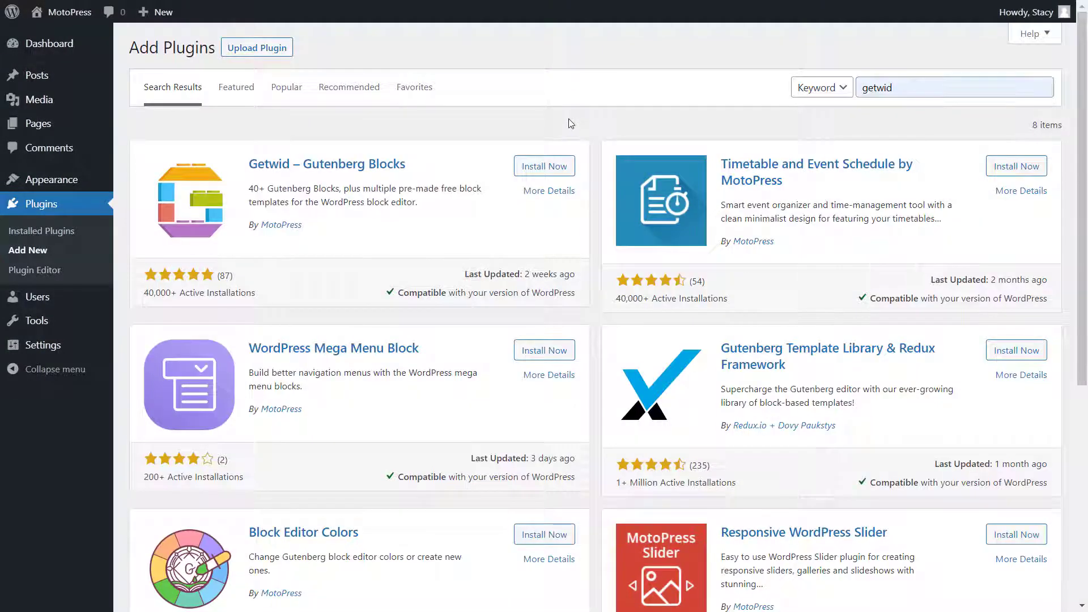
click(539, 166)
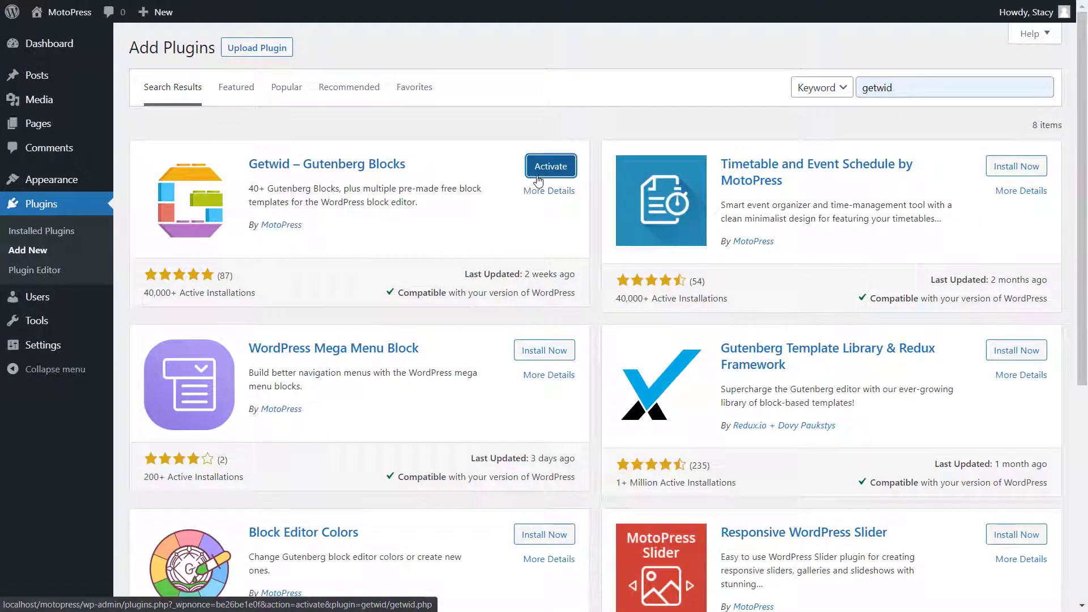
click(537, 176)
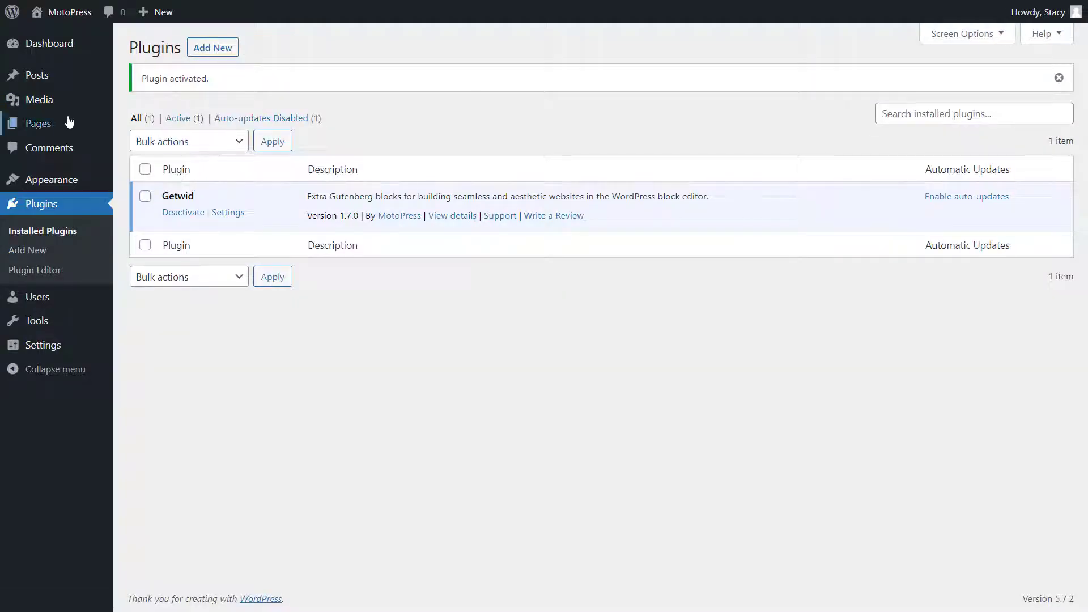
mouse_move(69, 122)
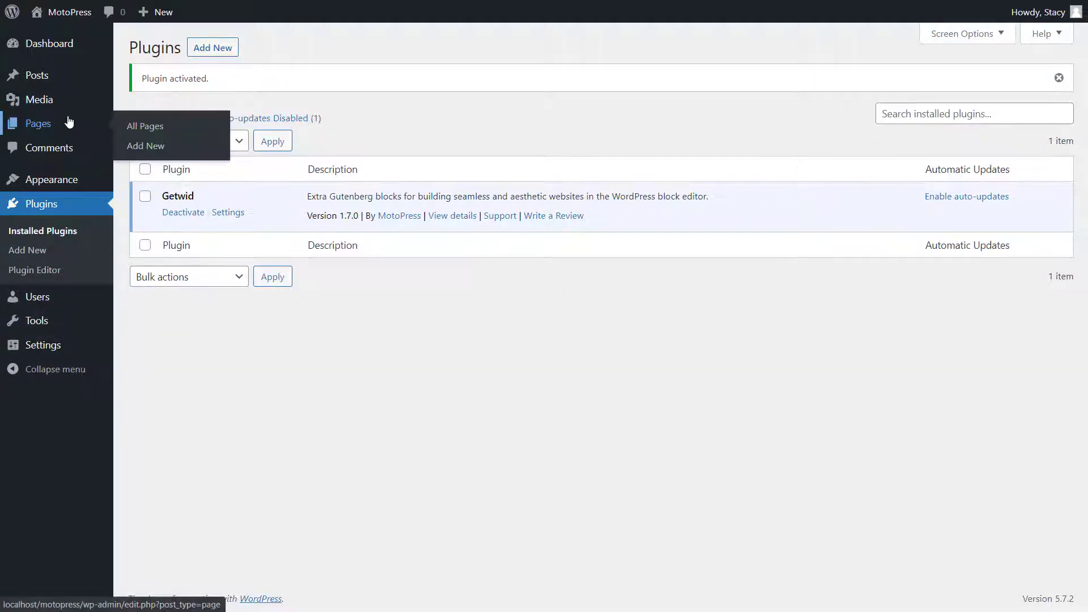
Step: Create a new page and insert a Getwid Icon block found by searching 'icon'
click(156, 145)
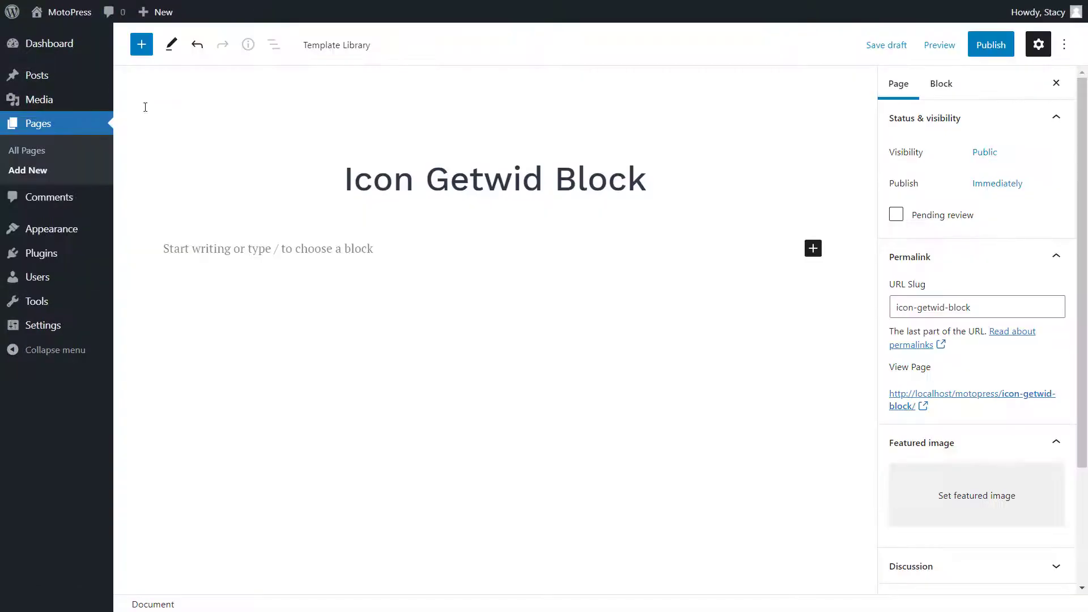
click(142, 51)
text(icon)
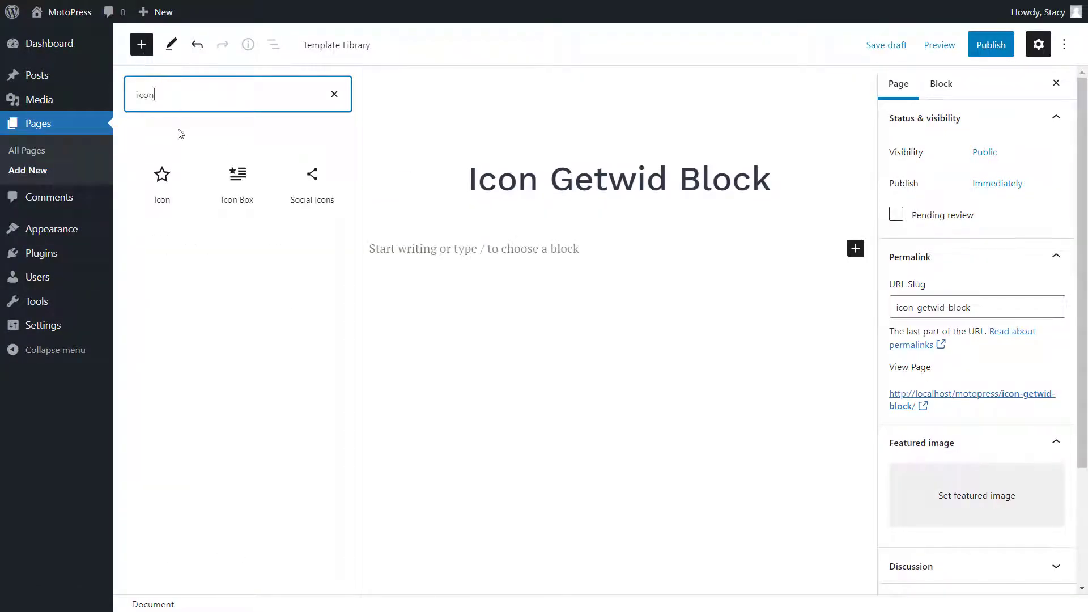
click(162, 170)
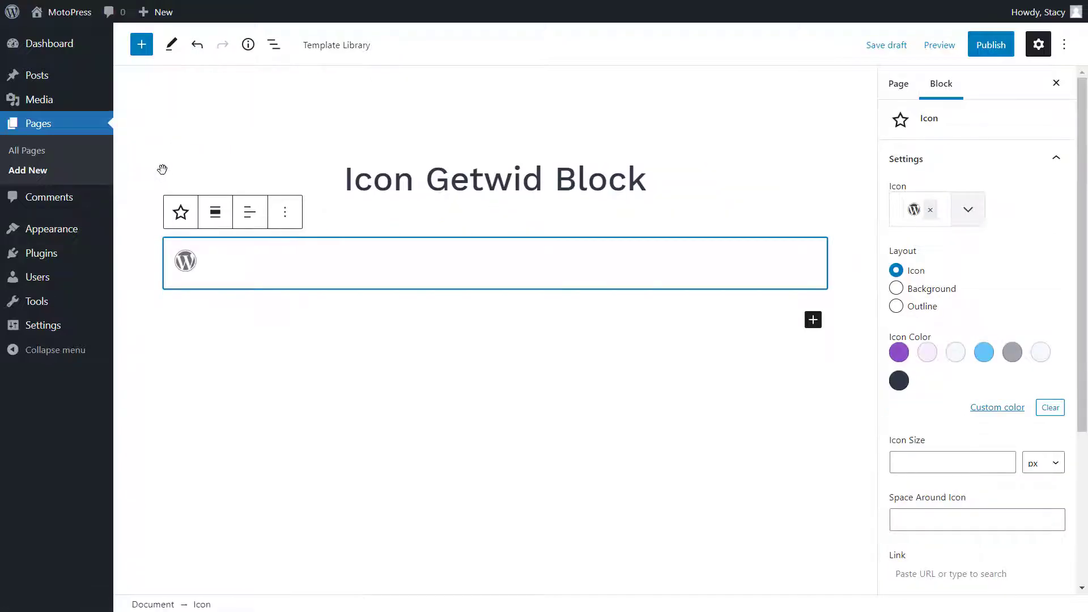
Step: Align the Icon block to the left after briefly trying right alignment
click(216, 214)
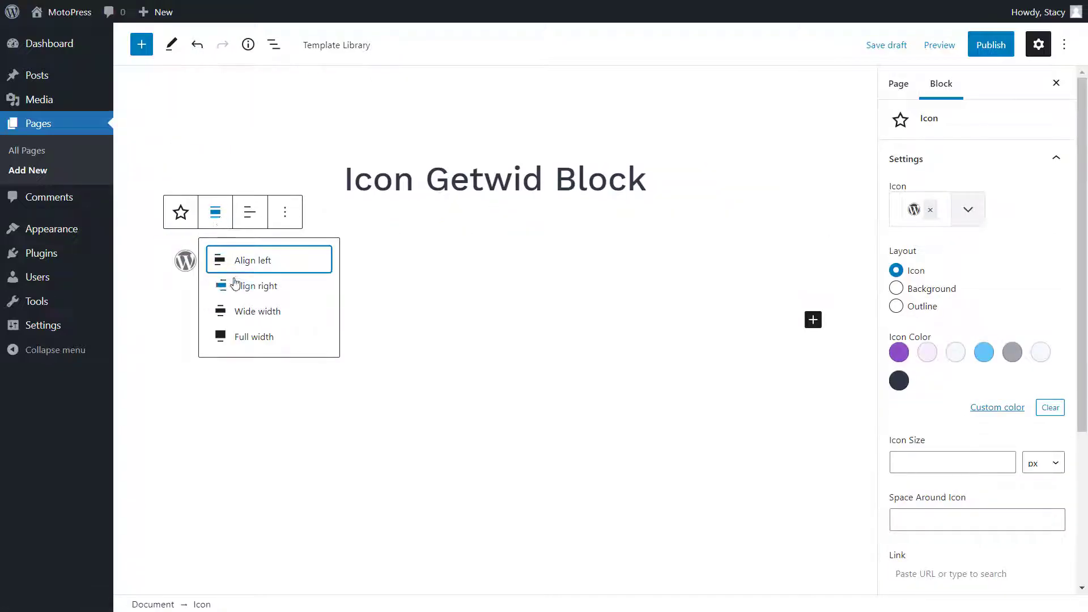
click(236, 286)
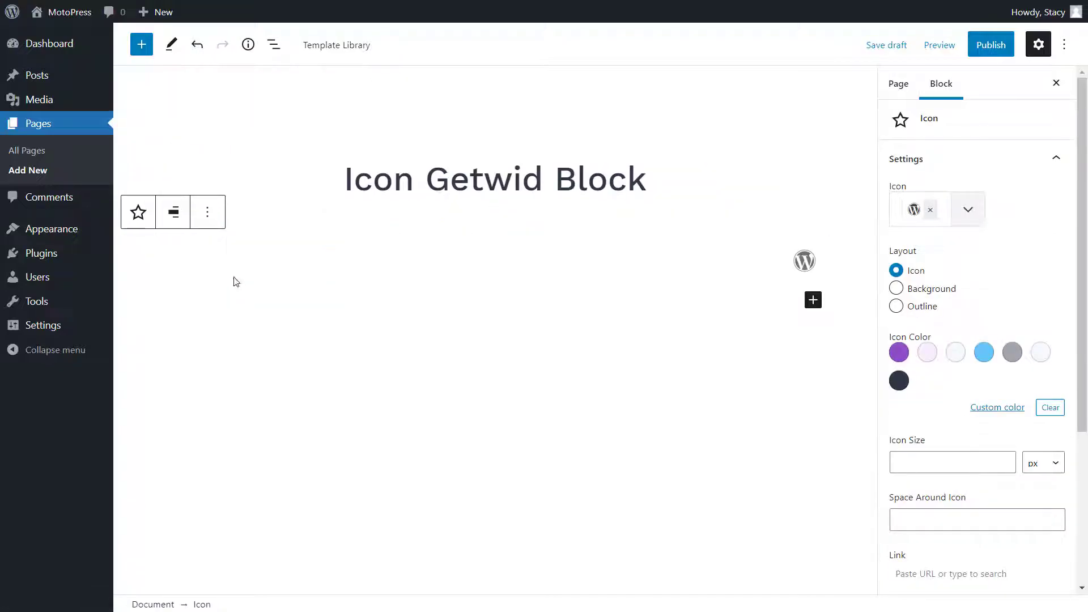
click(174, 213)
click(191, 262)
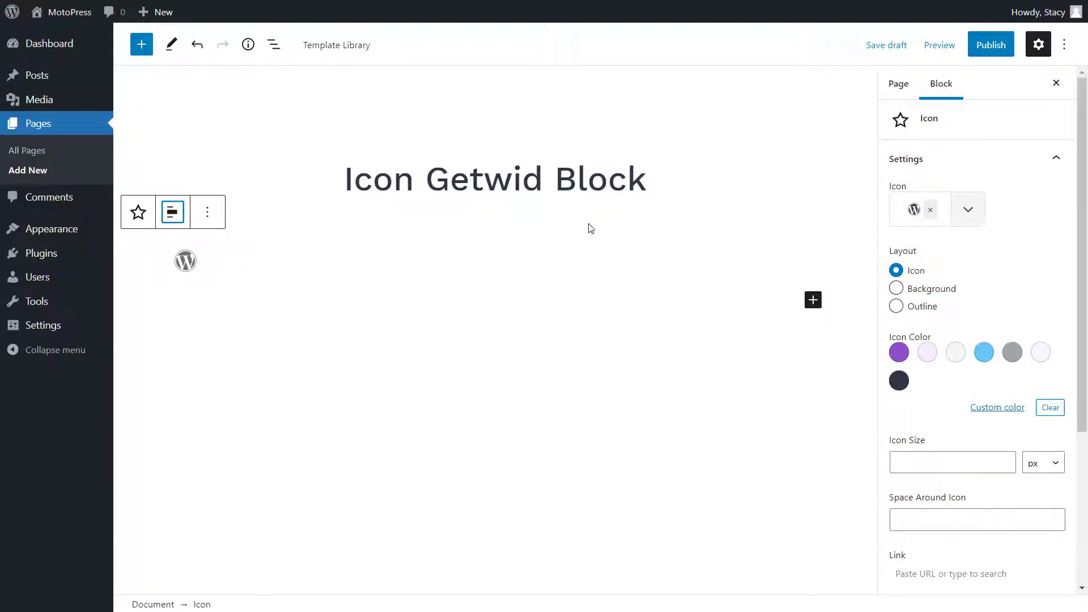
Step: Replace the WordPress logo with the ringing phone icon found by searching 'phone'
click(966, 208)
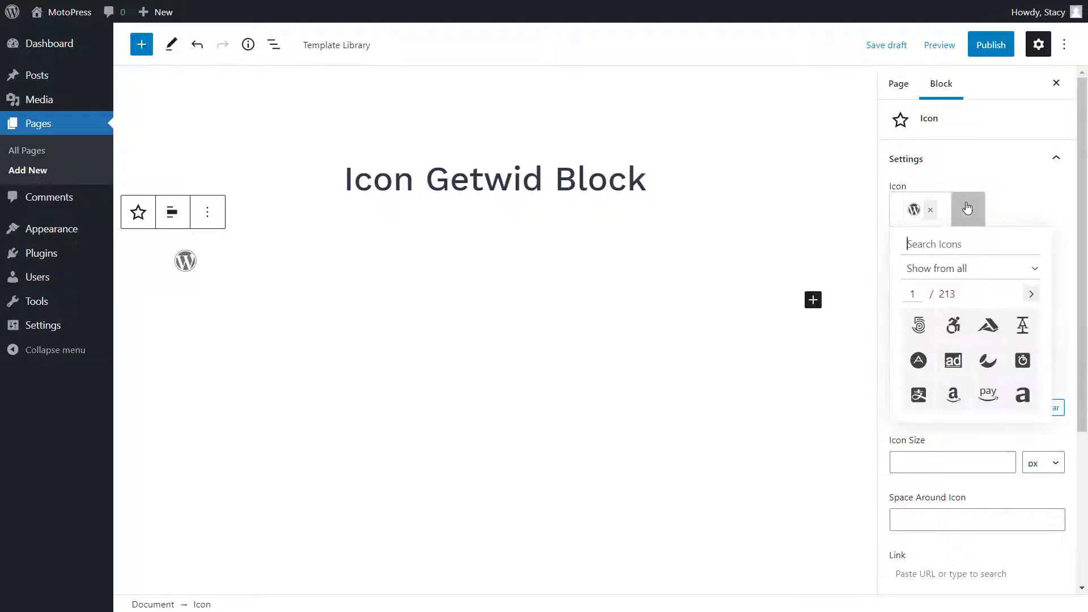
click(953, 243)
text(phone)
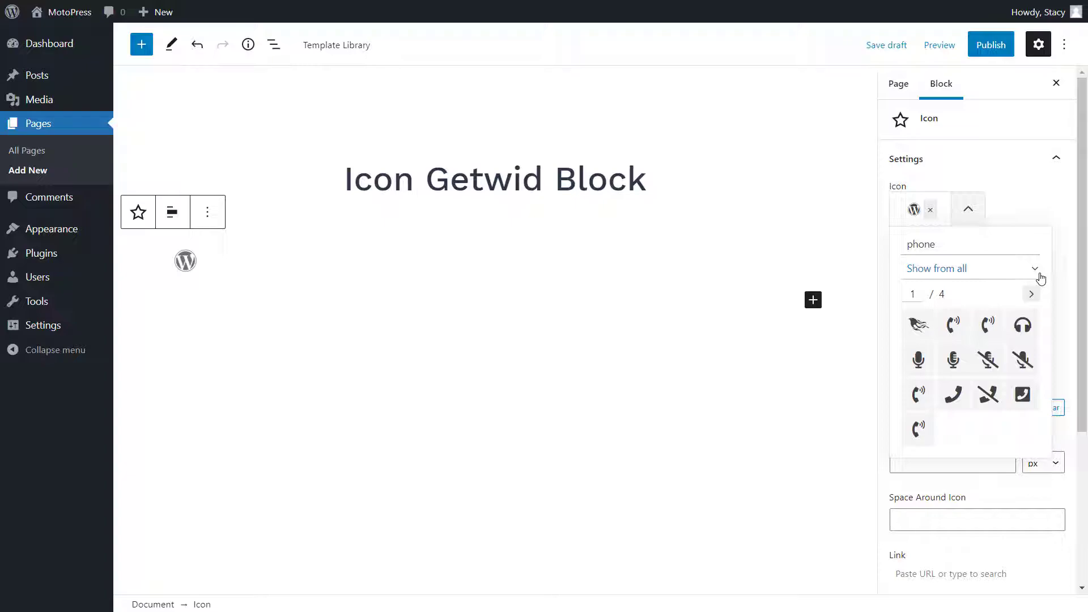
click(1035, 269)
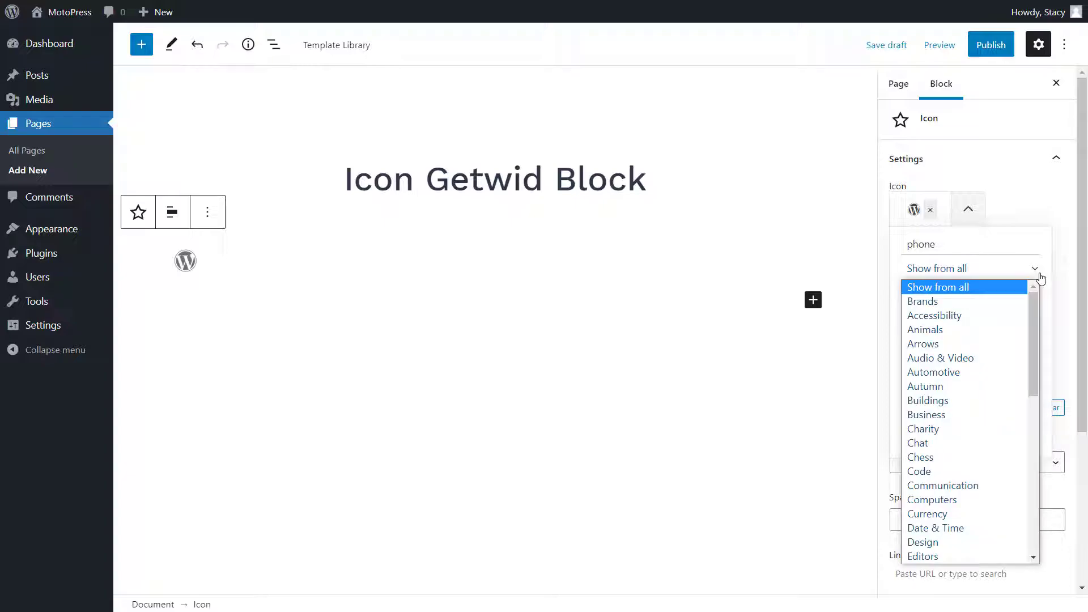
click(1040, 275)
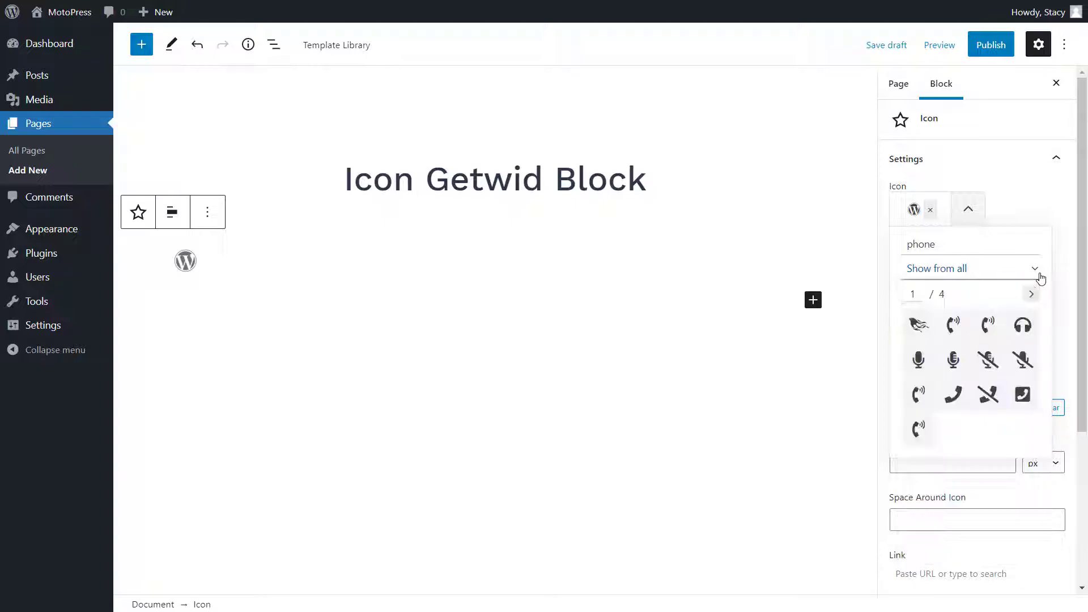
click(953, 334)
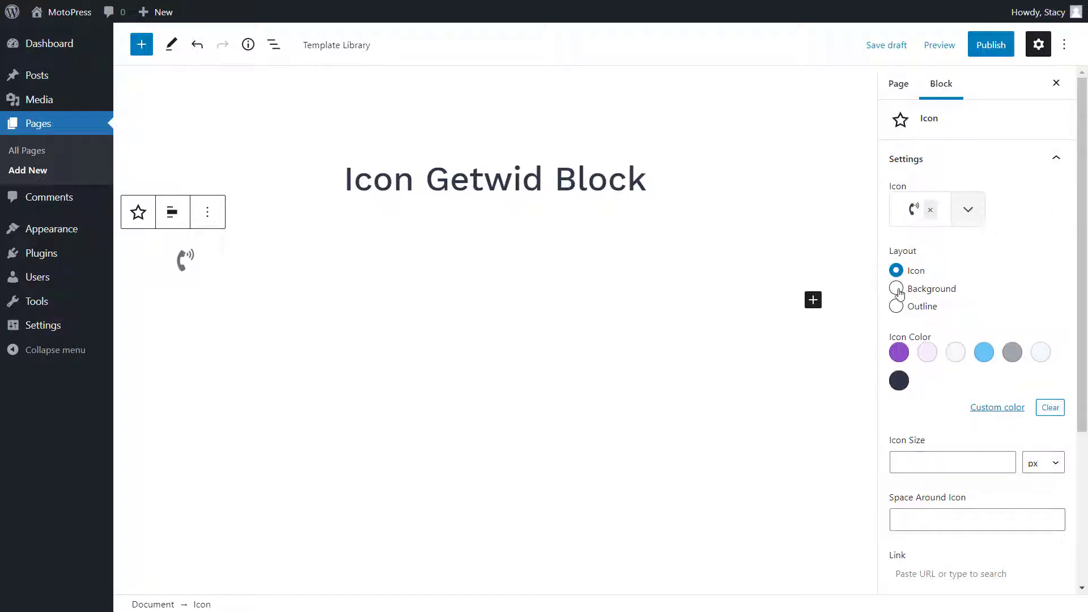
Step: Use the Background layout with a dark icon colour and a light-blue background colour
click(897, 289)
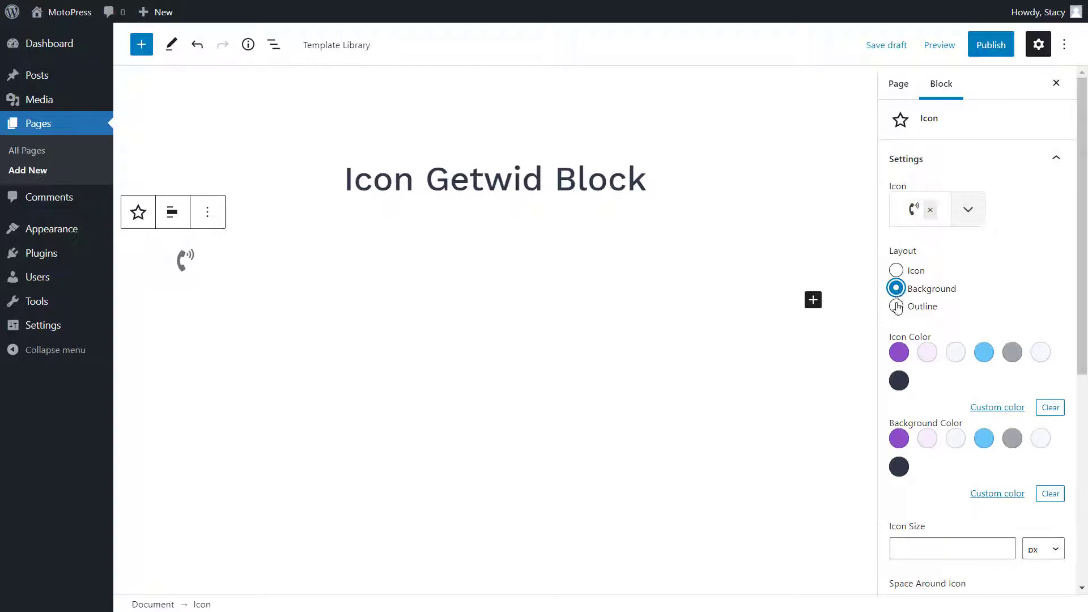
click(896, 307)
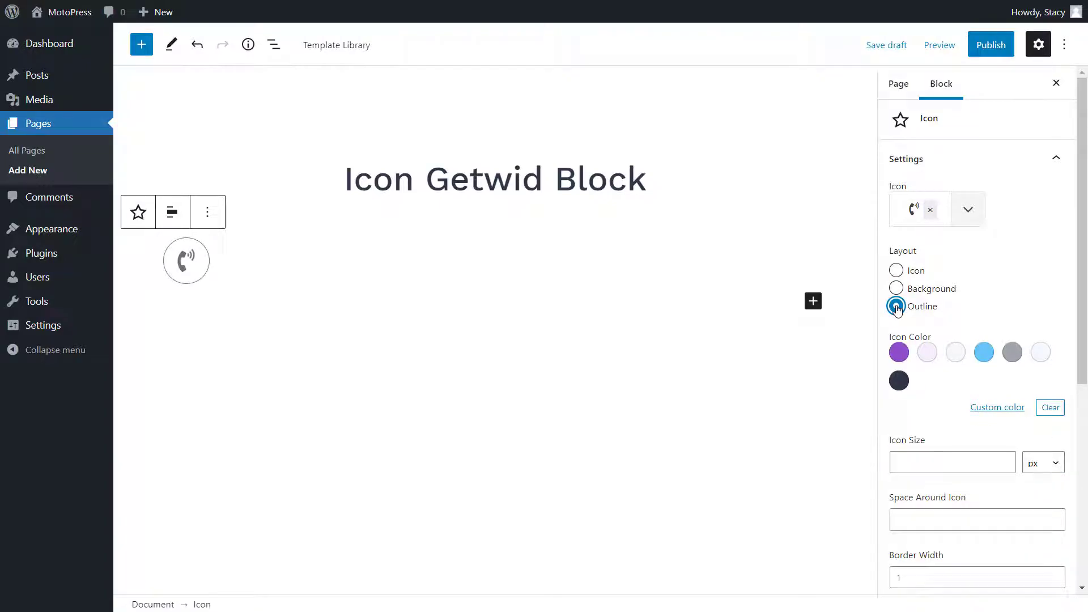
click(896, 289)
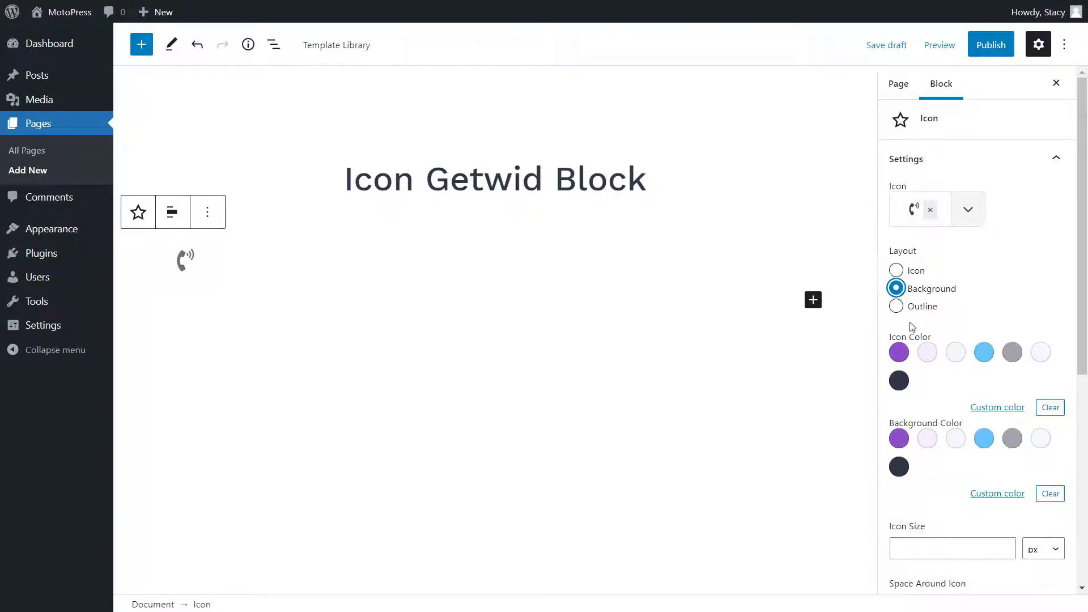
click(899, 381)
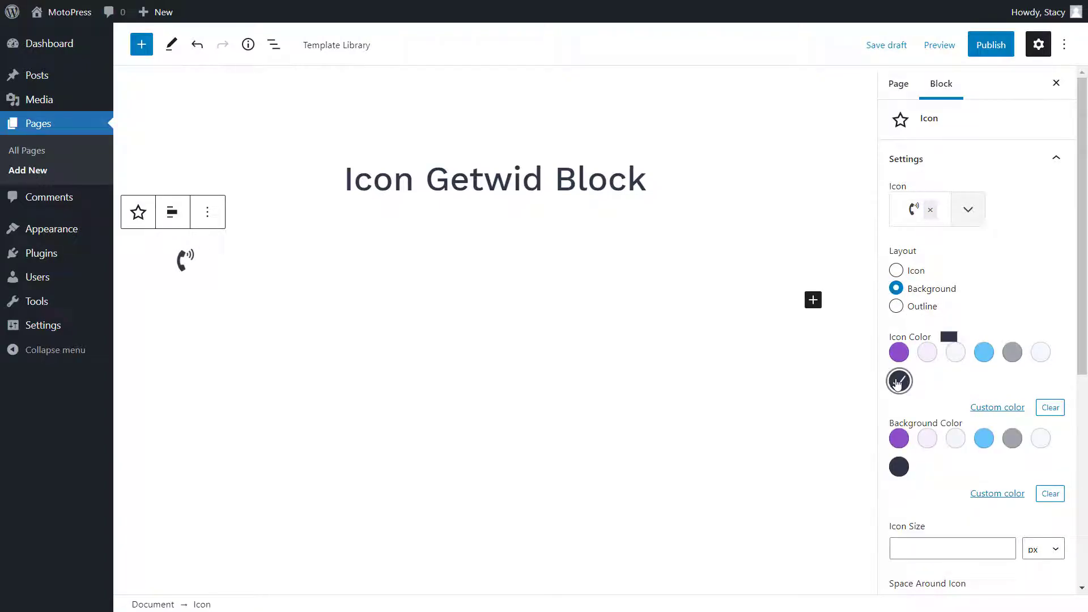
click(984, 438)
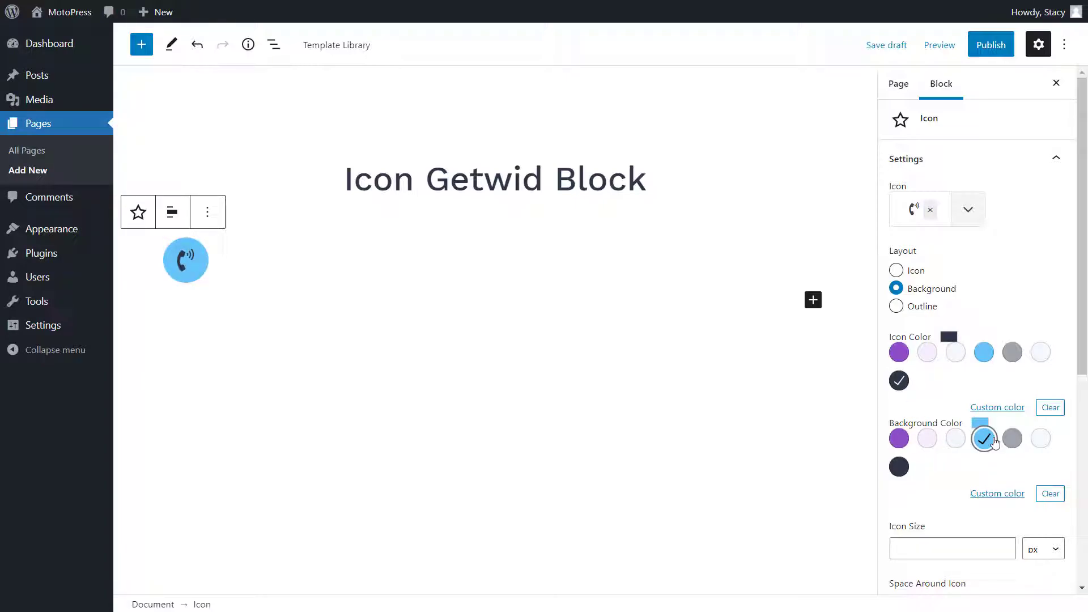
scroll(986, 443, down, 3)
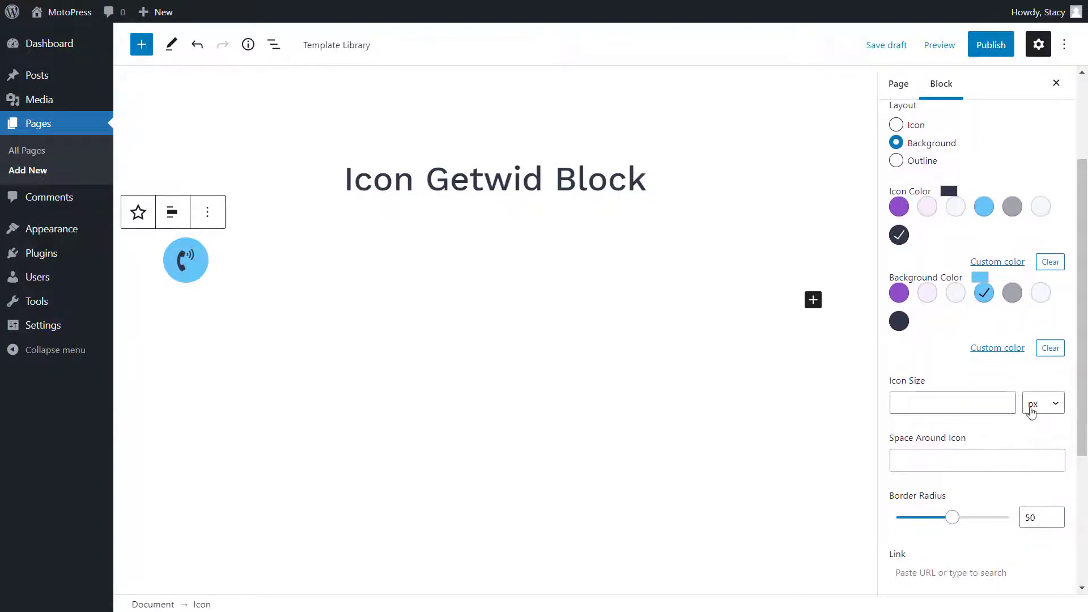
Step: Set the Icon Size to 30 px
click(1033, 405)
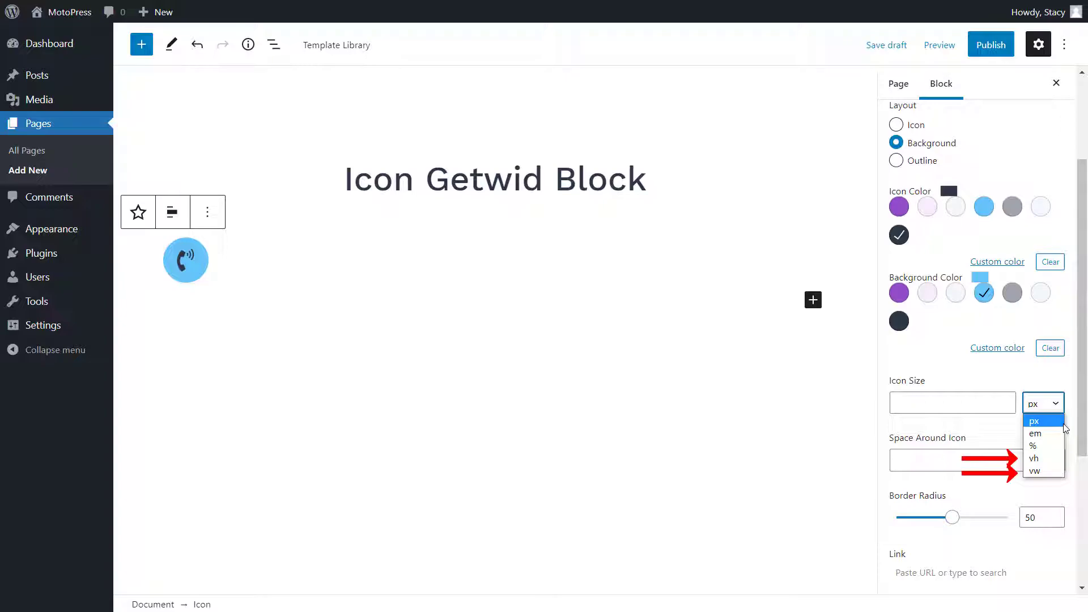
click(910, 399)
text(30)
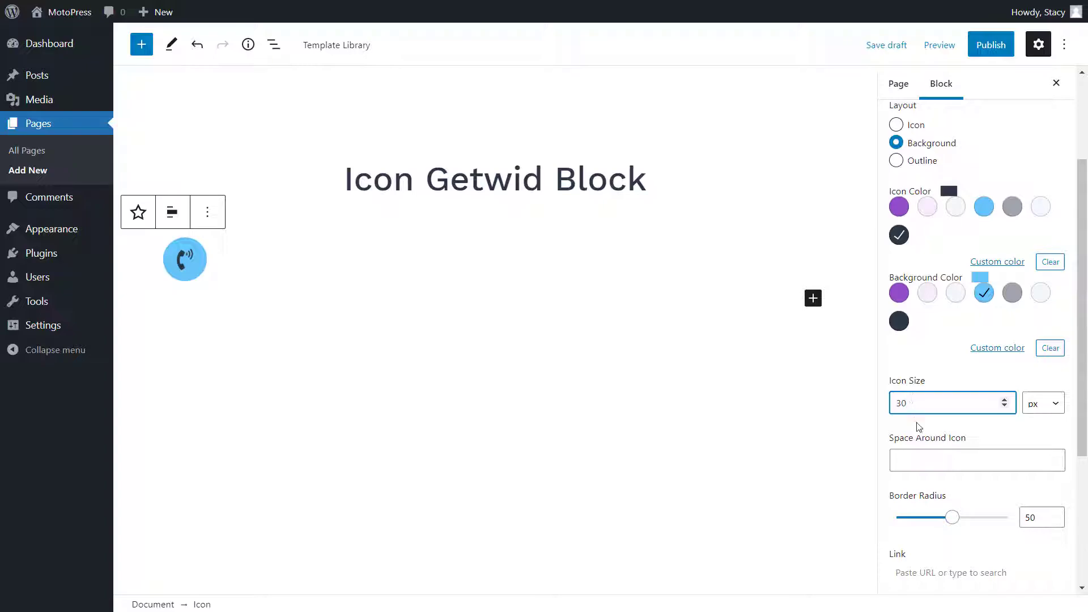
Step: Leave Space Around Icon empty, clearing the 30 that was entered
click(912, 459)
text(30)
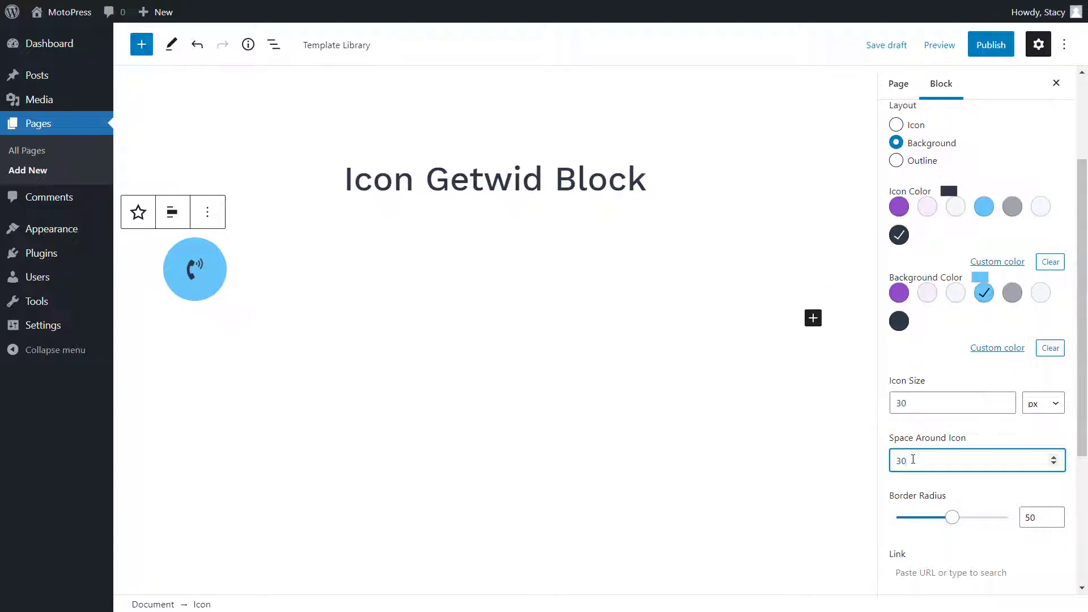
key(BackSpace)
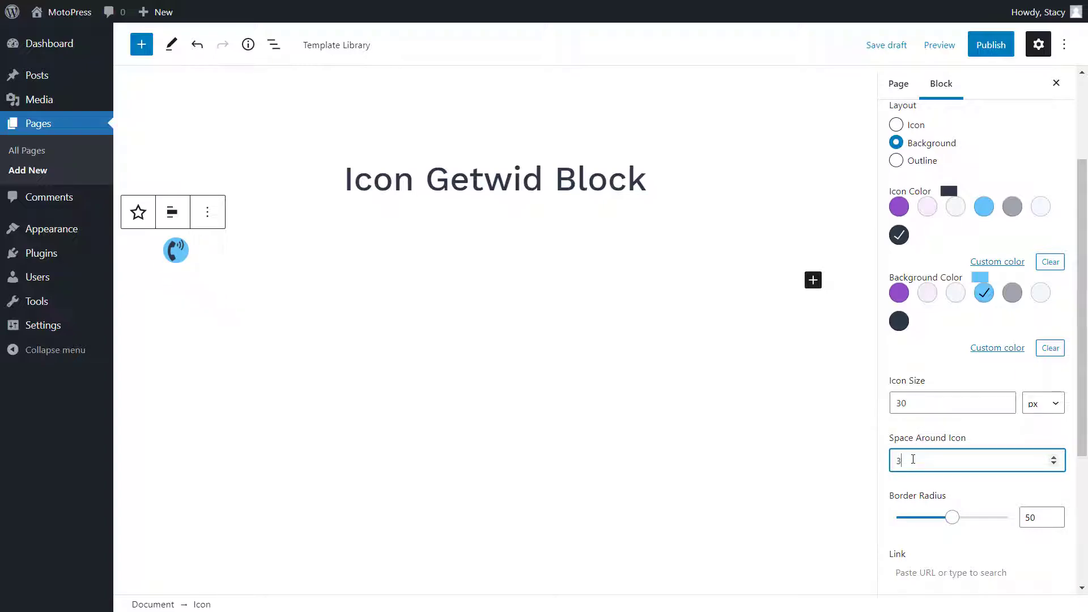
key(BackSpace)
scroll(918, 486, down, 4)
mouse_move(952, 293)
mouse_down()
mouse_move(876, 290)
mouse_move(954, 300)
mouse_up()
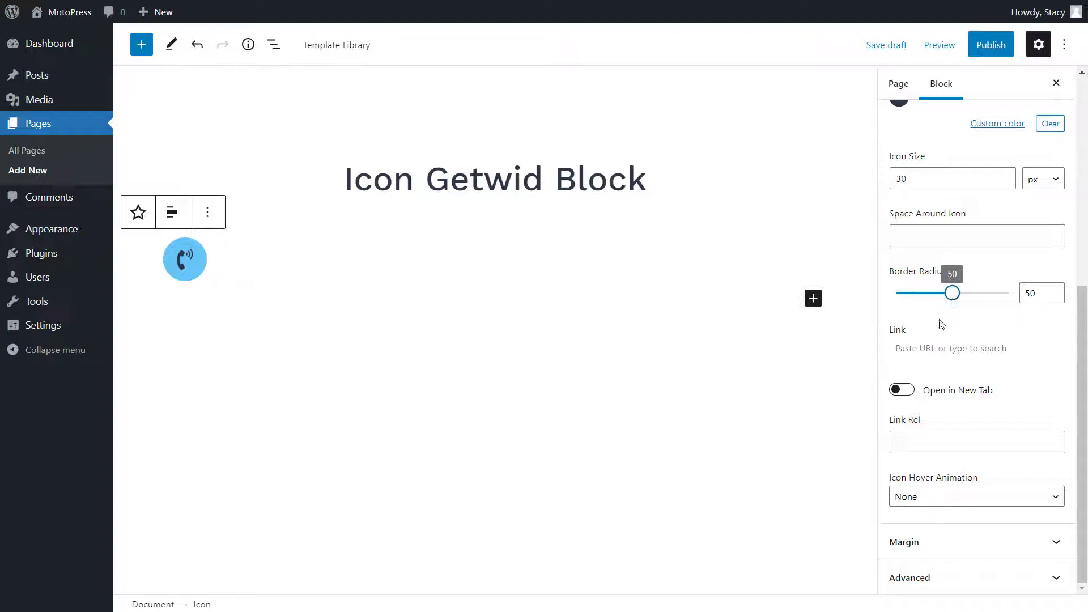
click(930, 348)
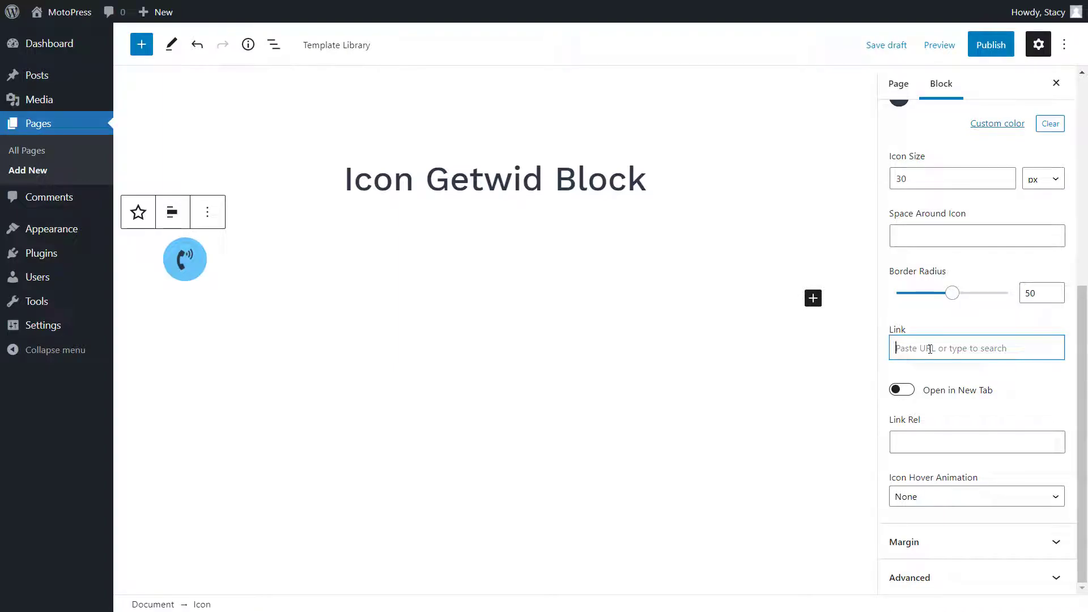
text(https://www.wikipedia.org/)
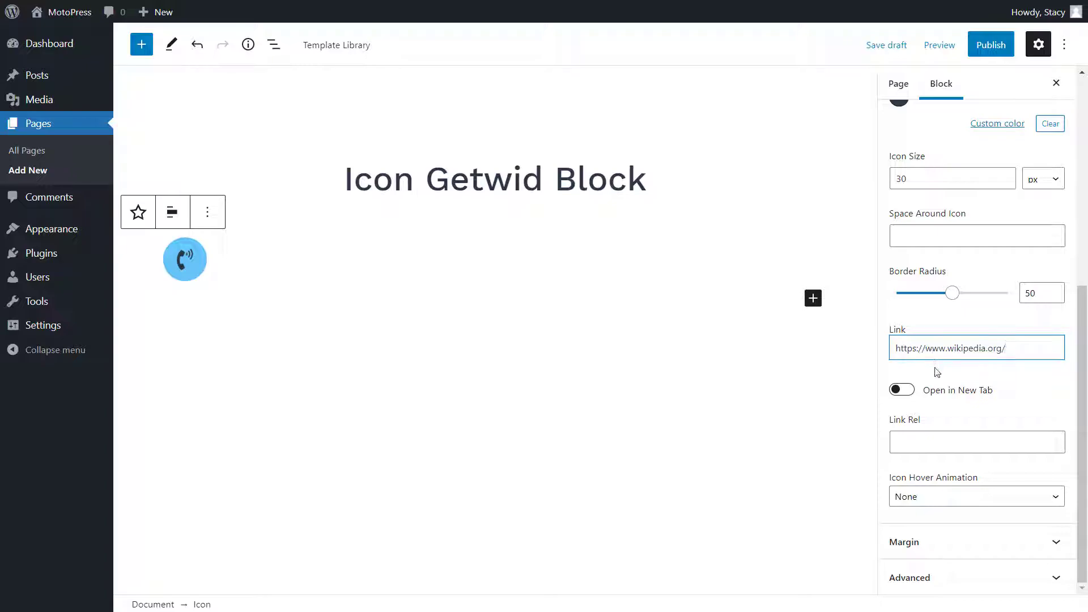
click(937, 372)
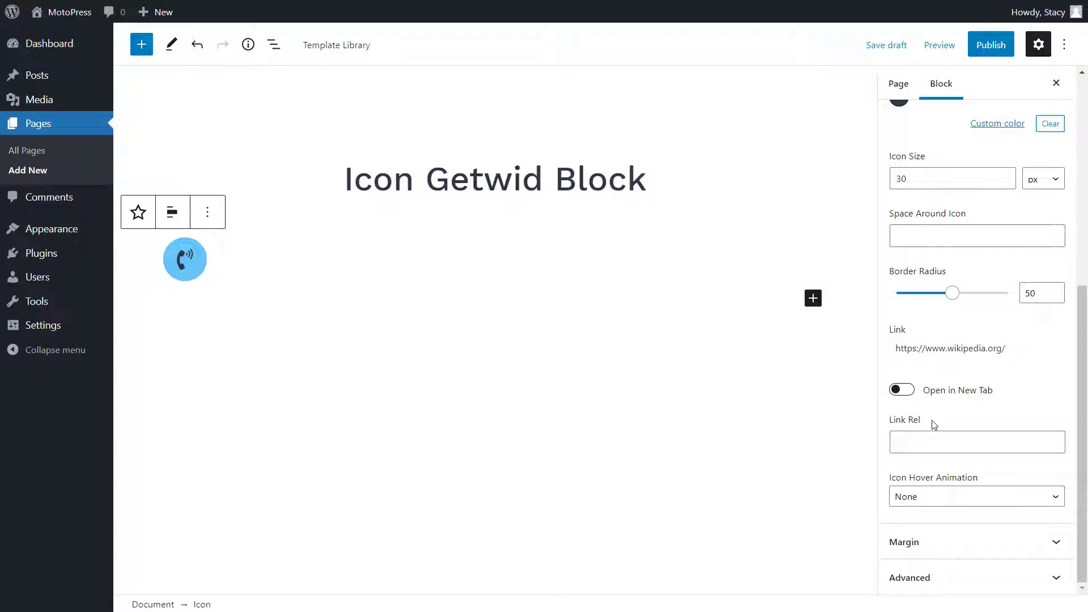
Step: Turn on Open in New Tab so the link gets rel 'noreferrer noopener'
click(904, 391)
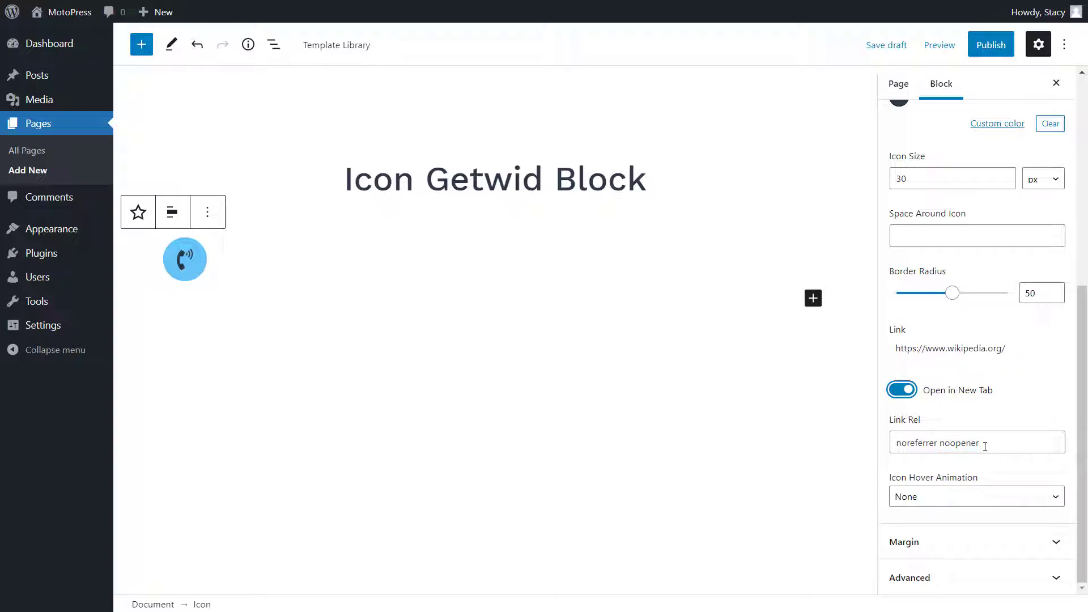
Step: Look over the Icon Hover Animation options without choosing one, then reselect the phone icon
click(1009, 501)
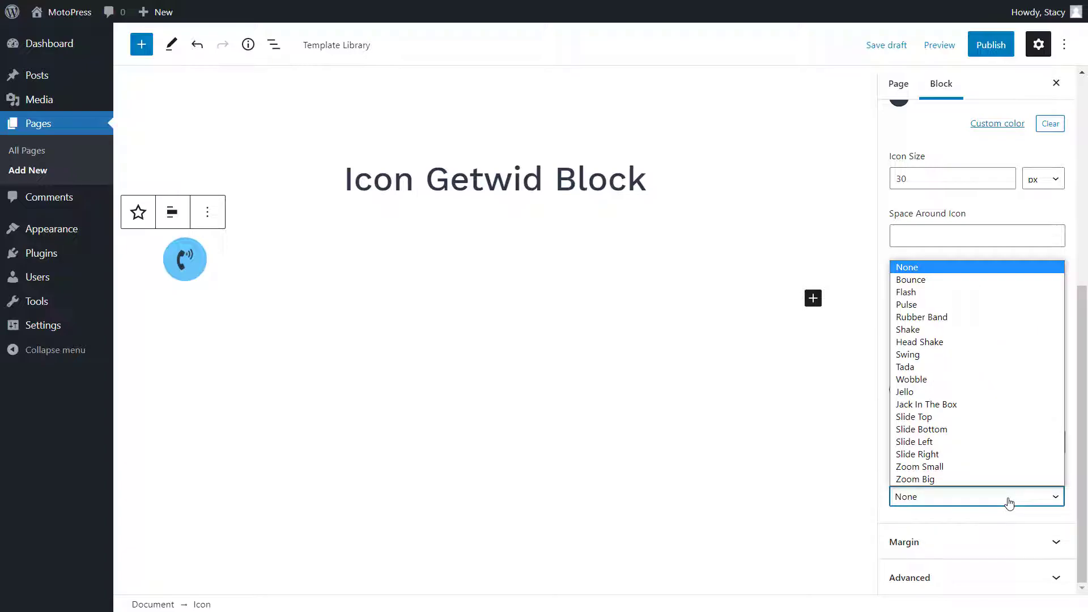
click(977, 279)
click(207, 274)
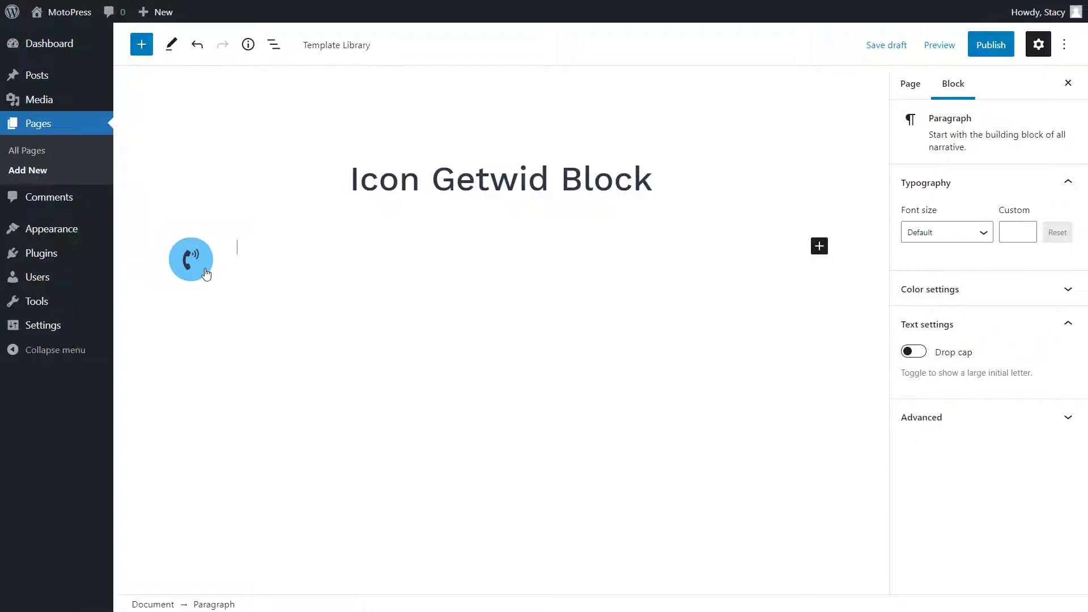
click(206, 274)
Step: Reset the icon's trial 100 px margins on all four sides
click(950, 547)
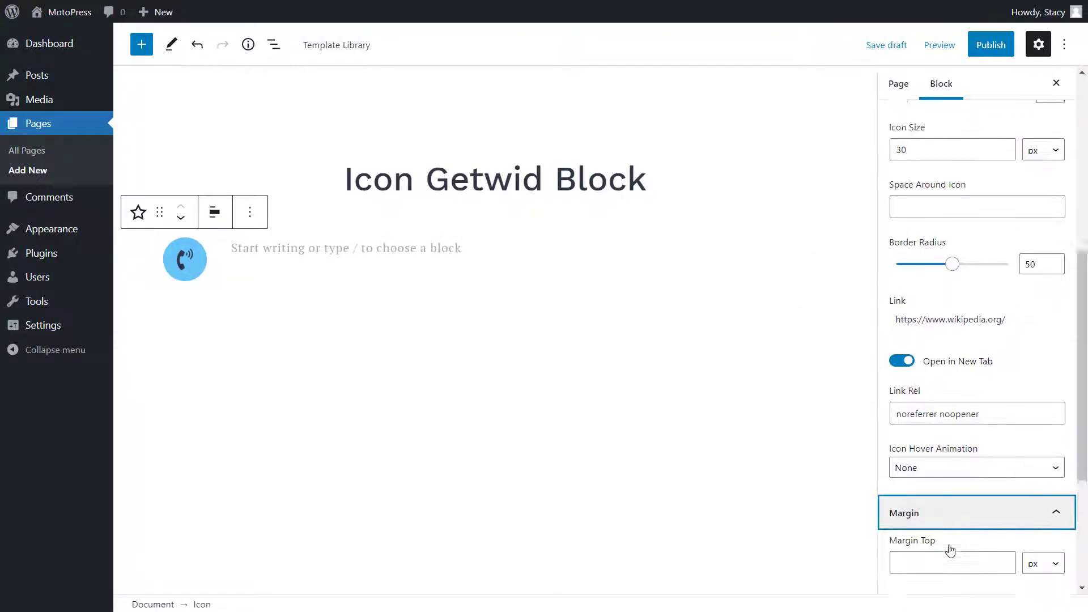
scroll(950, 550, down, 4)
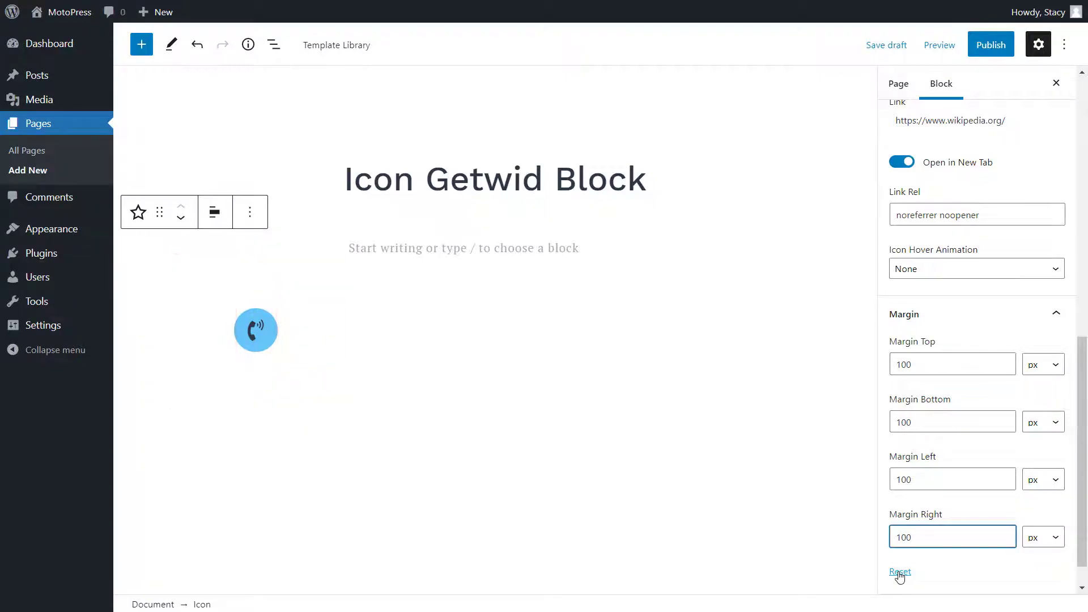
click(900, 572)
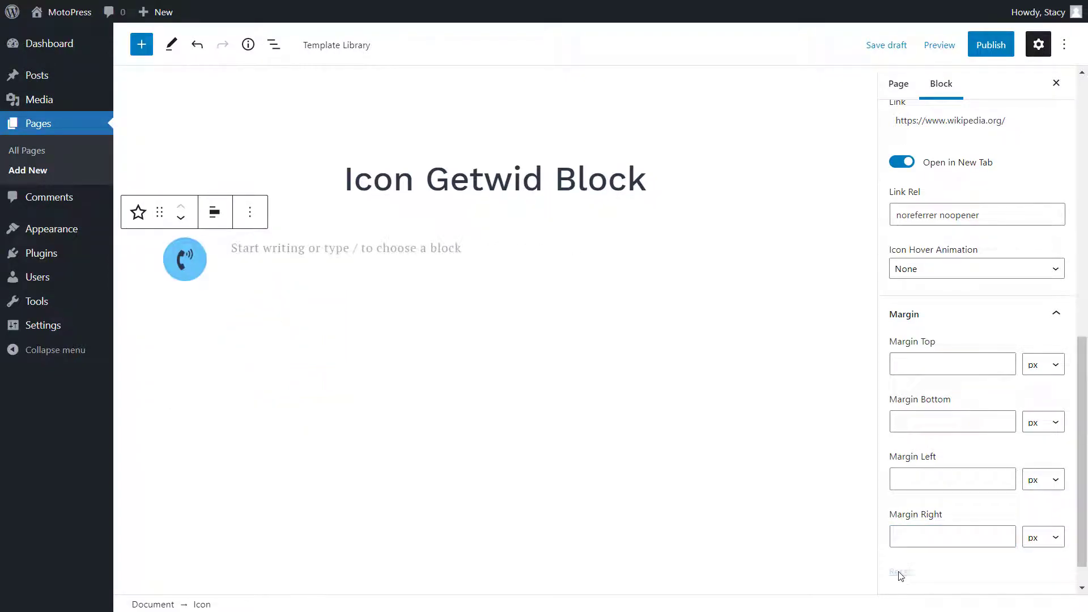
Step: Expand Advanced settings and place the cursor in Additional CSS class(es)
scroll(900, 575, down, 1)
click(901, 576)
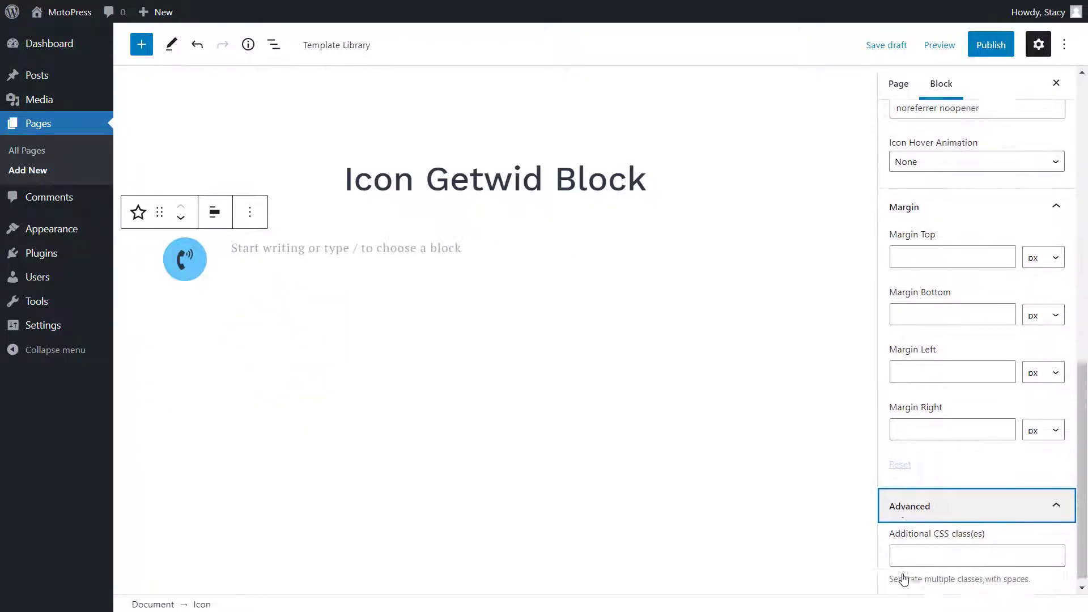
click(930, 550)
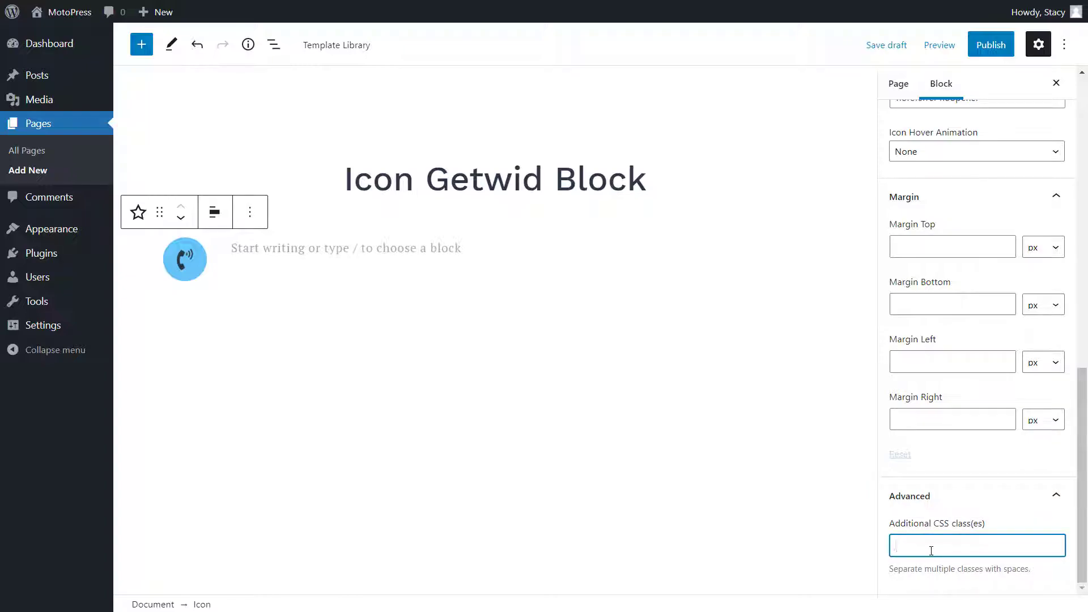
Step: Transform the phone Icon block into a Getwid Icon Box
click(137, 218)
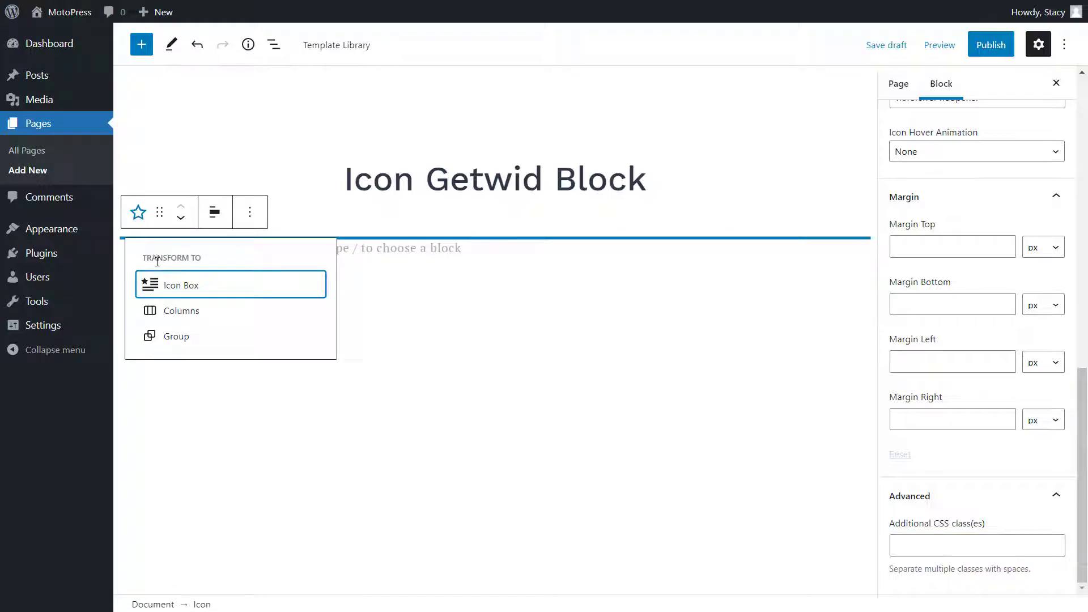
mouse_move(160, 287)
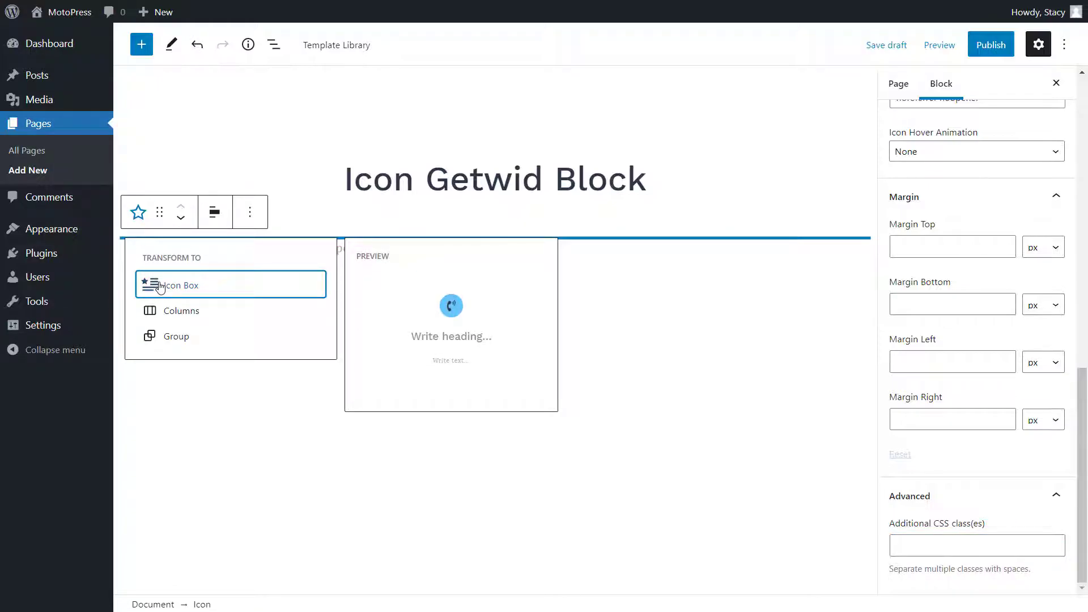
click(160, 286)
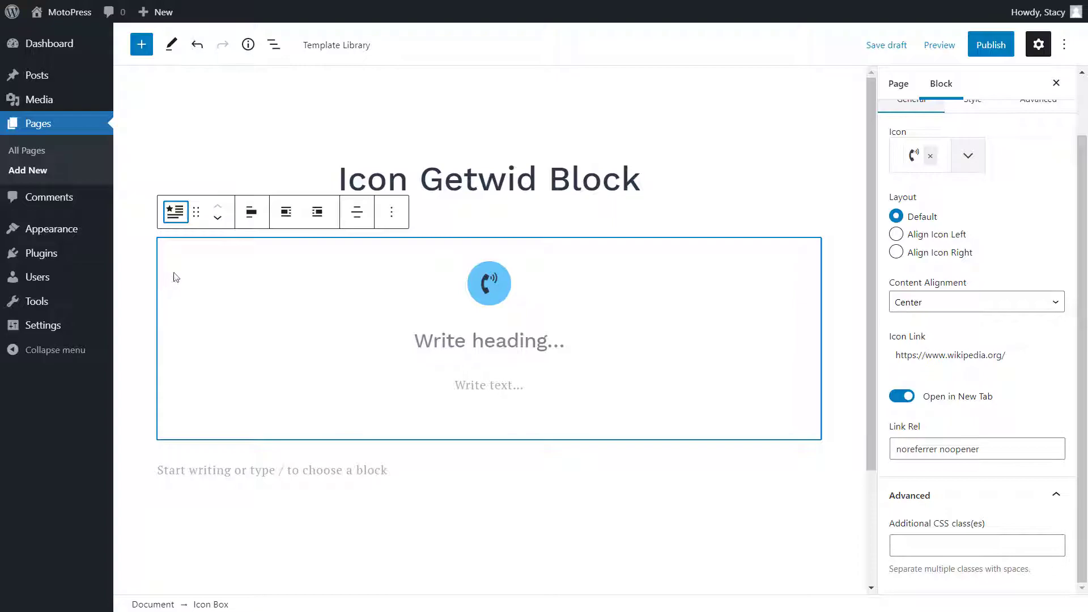
click(141, 44)
text(icon)
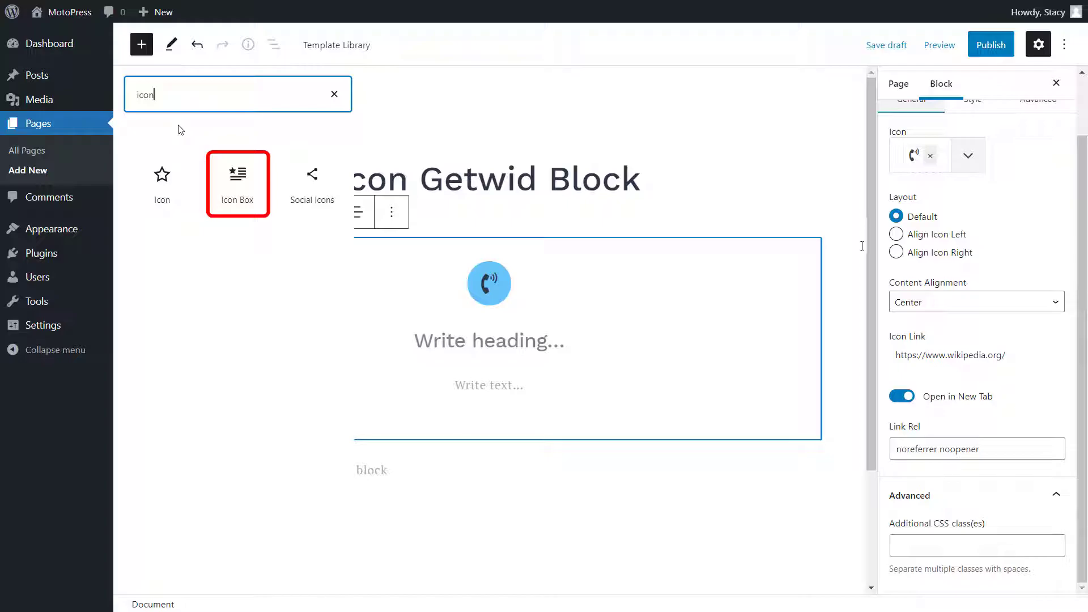
Step: Look through the Icon Box Style and Advanced settings, then return to General
scroll(975, 221, up, 1)
scroll(975, 221, up, 1)
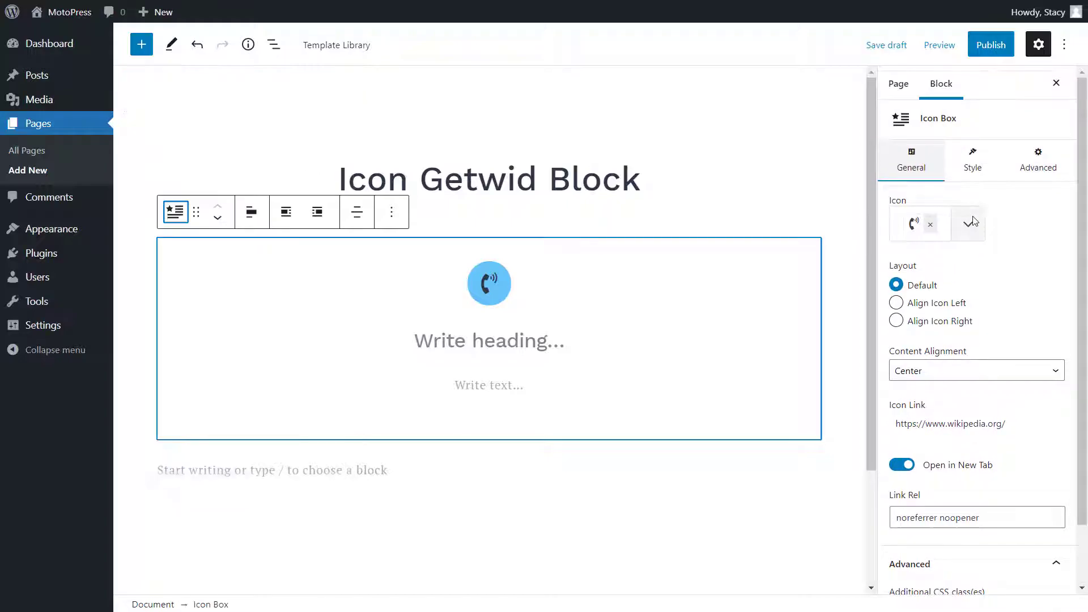
click(973, 164)
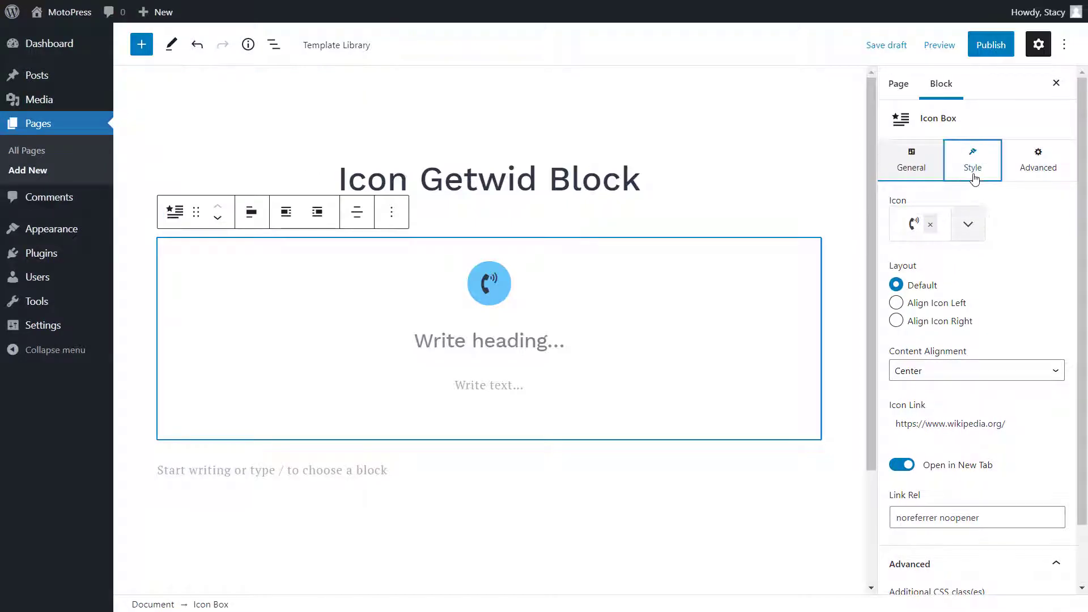
click(1031, 169)
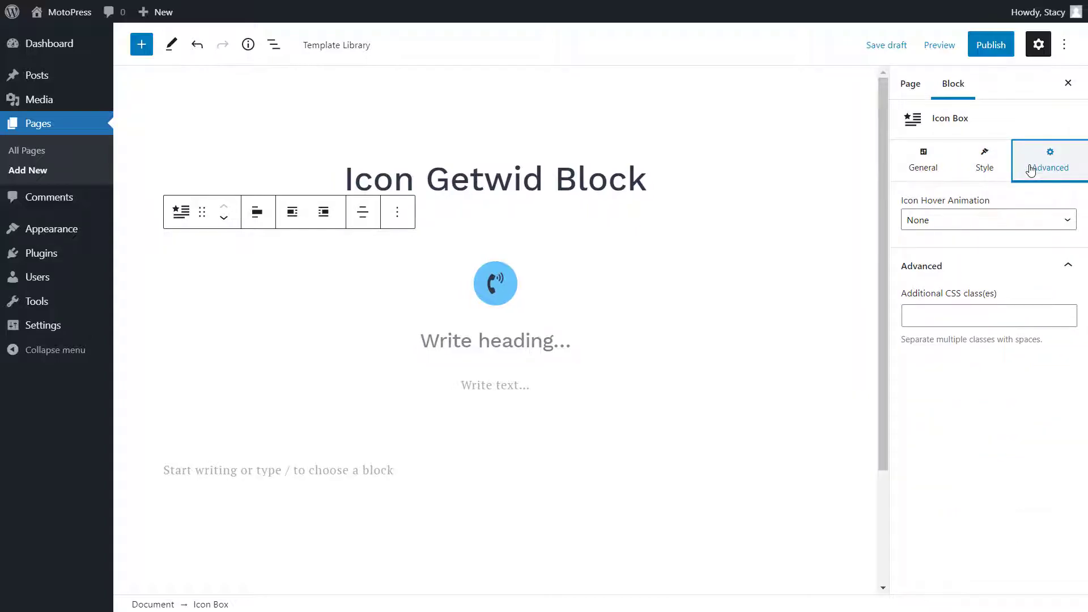
click(929, 161)
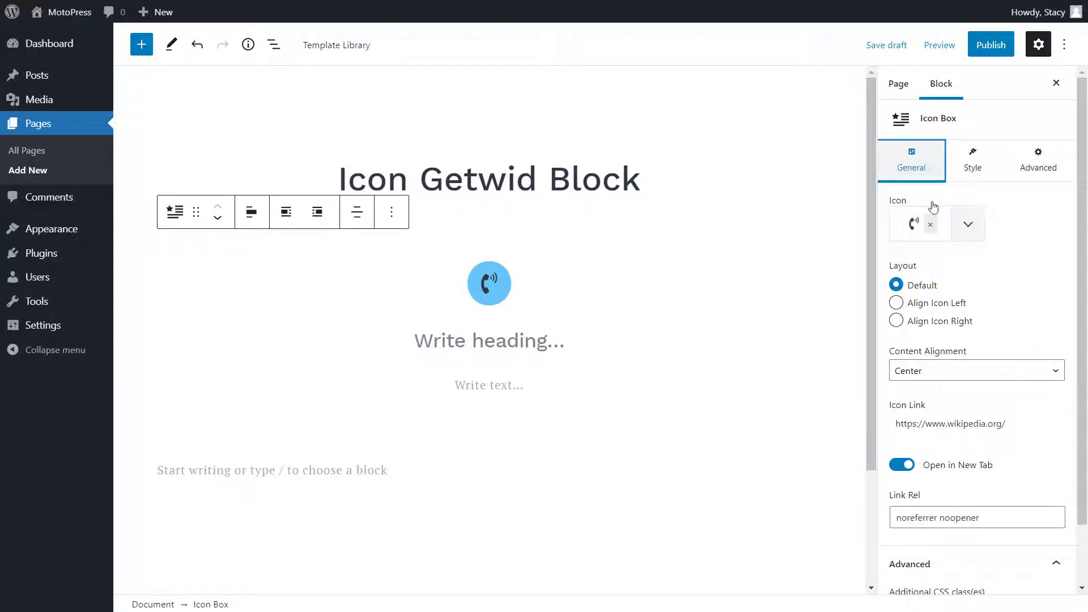
Step: Align the icon Right, vertical alignment Middle, and content alignment Right
click(895, 303)
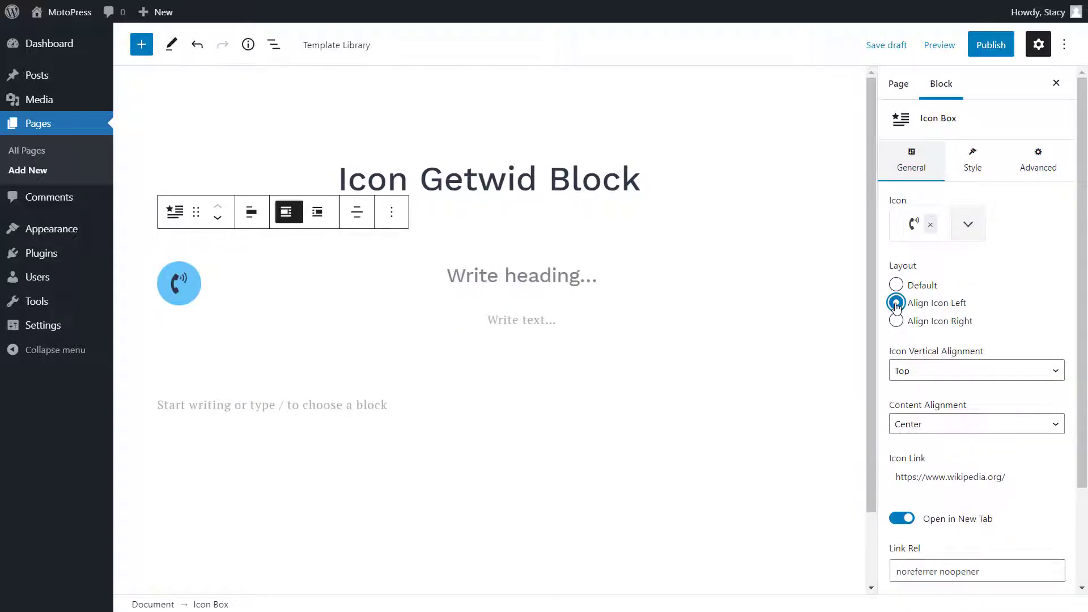
click(895, 321)
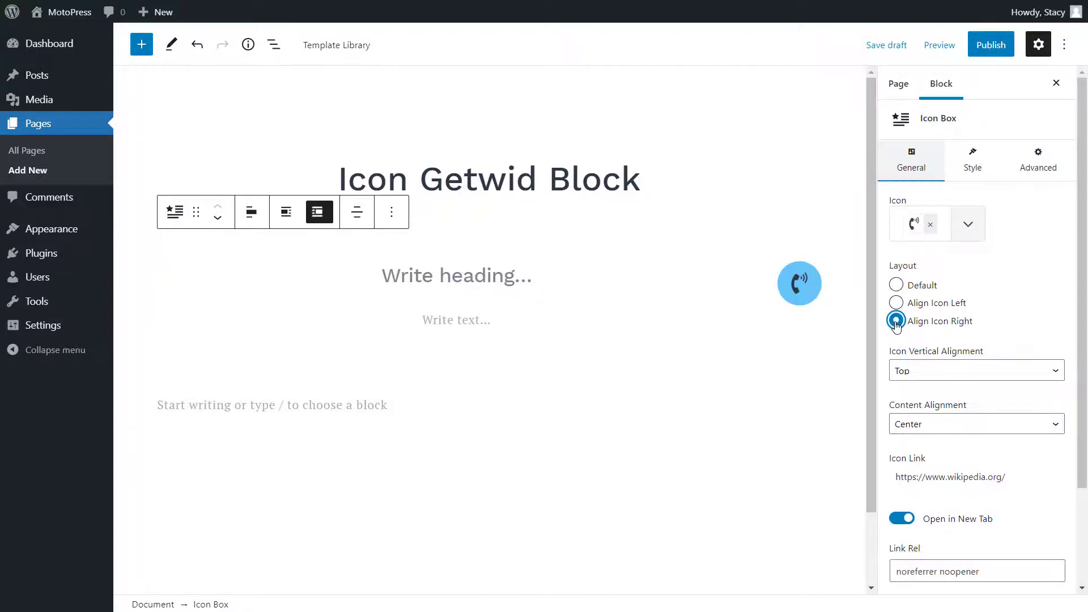
click(922, 371)
click(923, 400)
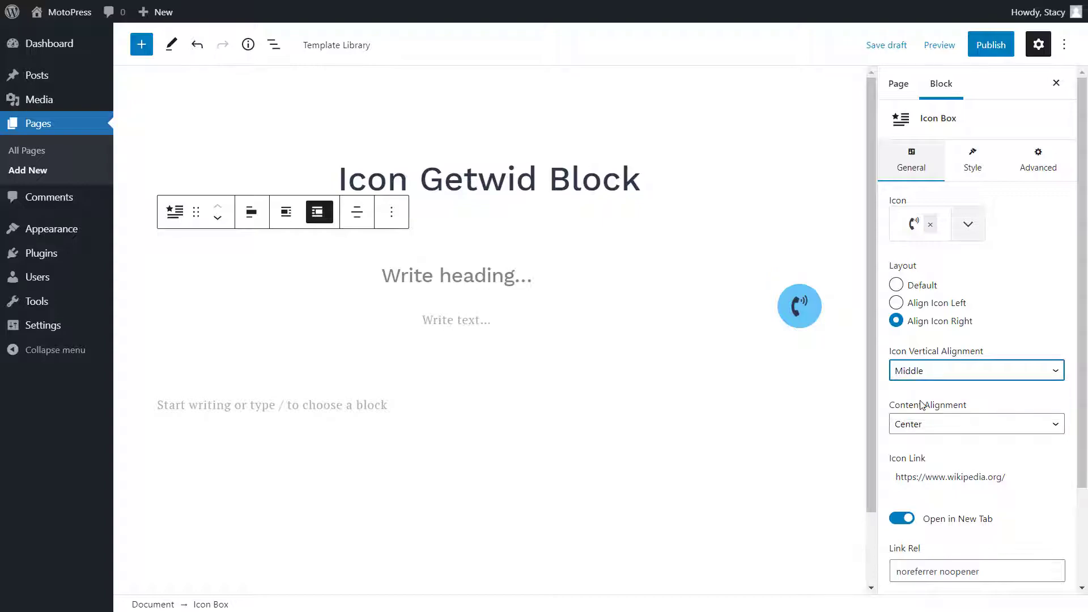
click(930, 425)
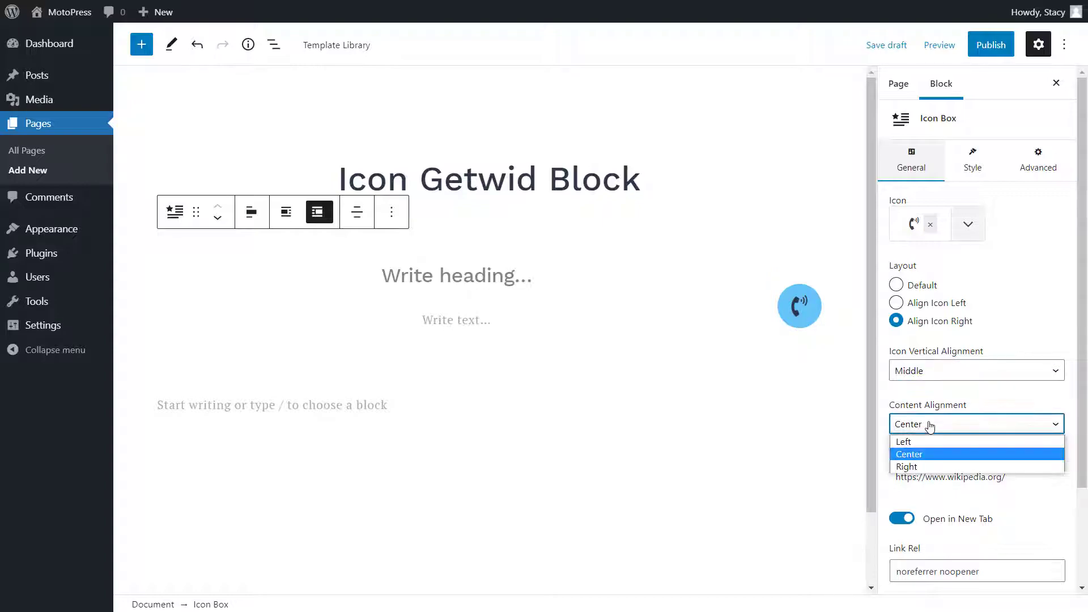
click(920, 466)
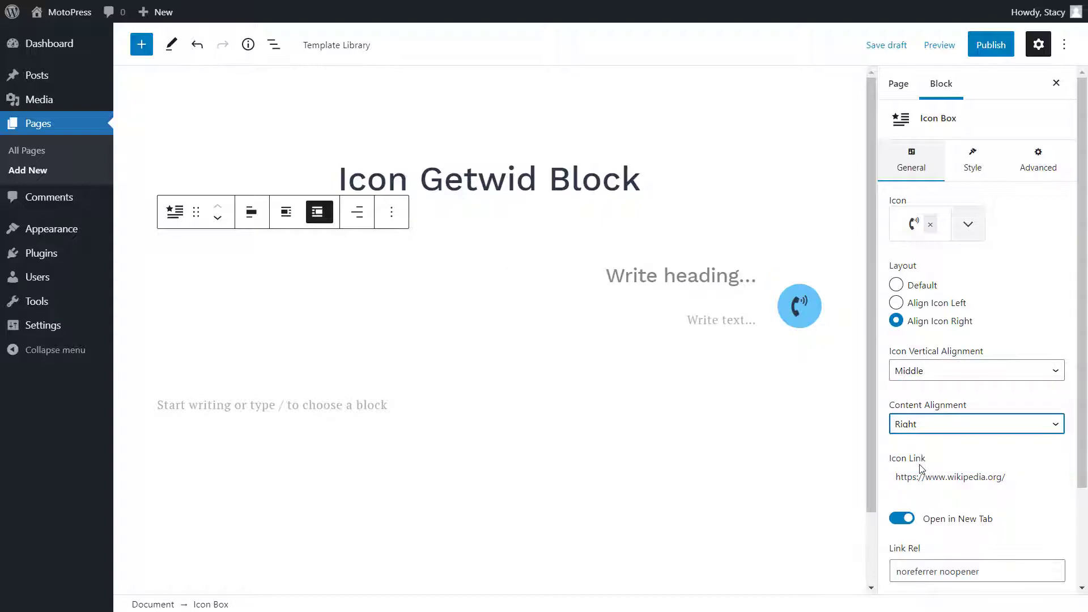
Step: Add heading 'Support' and text '24/7 access to our support team', with an empty block inserted above the text
click(633, 276)
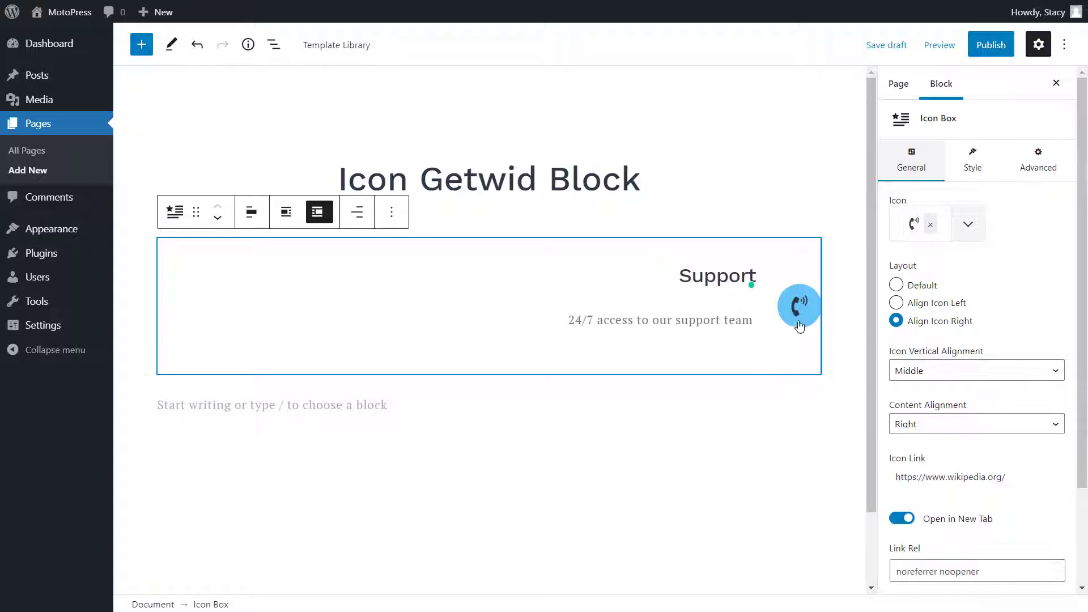
click(796, 320)
click(408, 284)
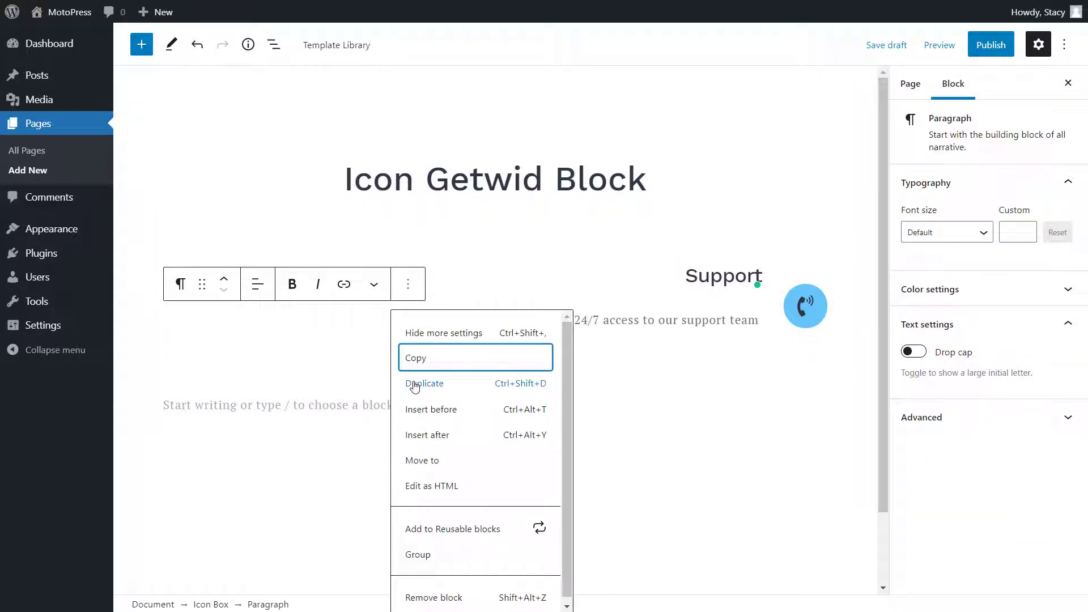
click(415, 409)
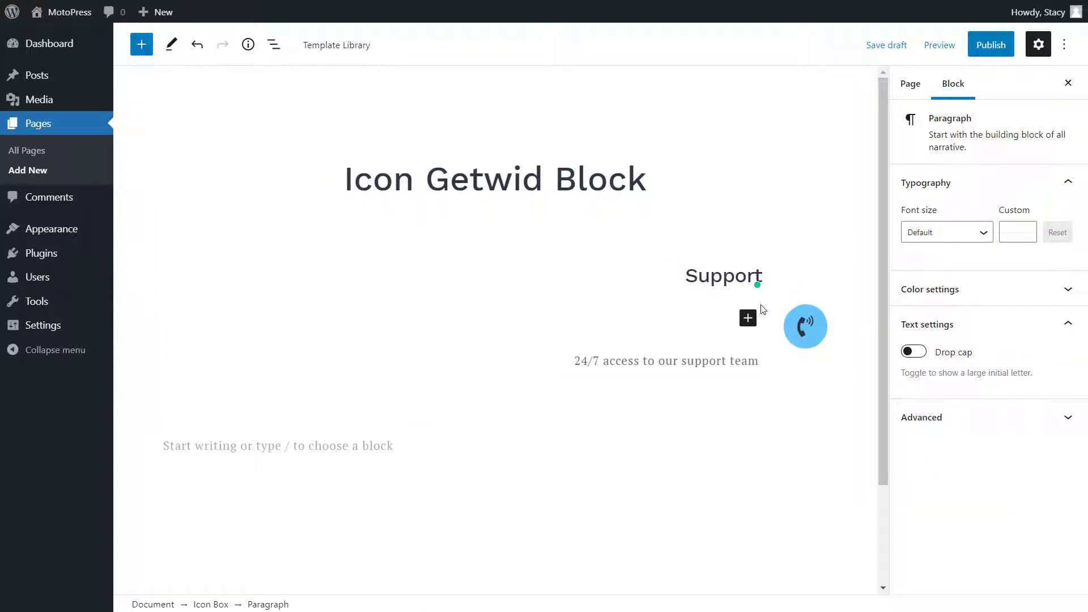
click(748, 319)
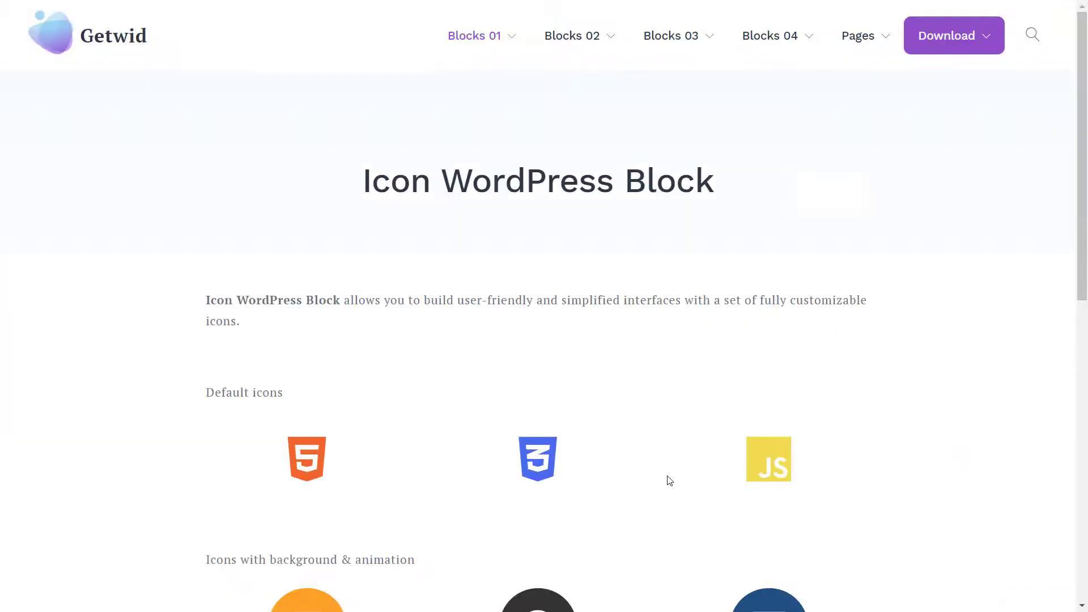
Step: Scroll the Getwid demo page down to the background, animation and border icon examples
scroll(667, 479, down, 3)
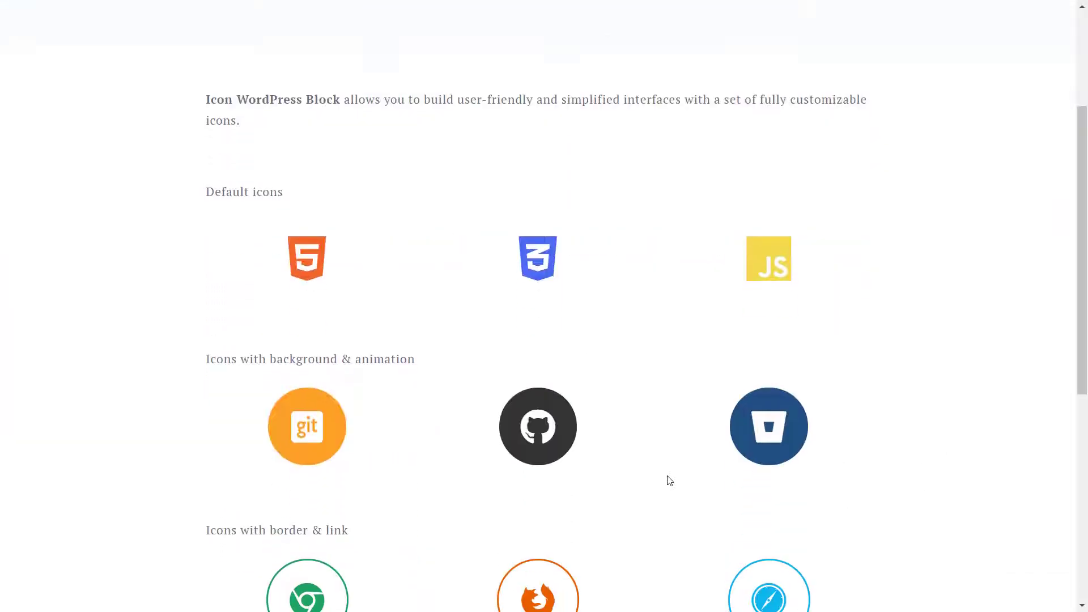
scroll(669, 480, down, 1)
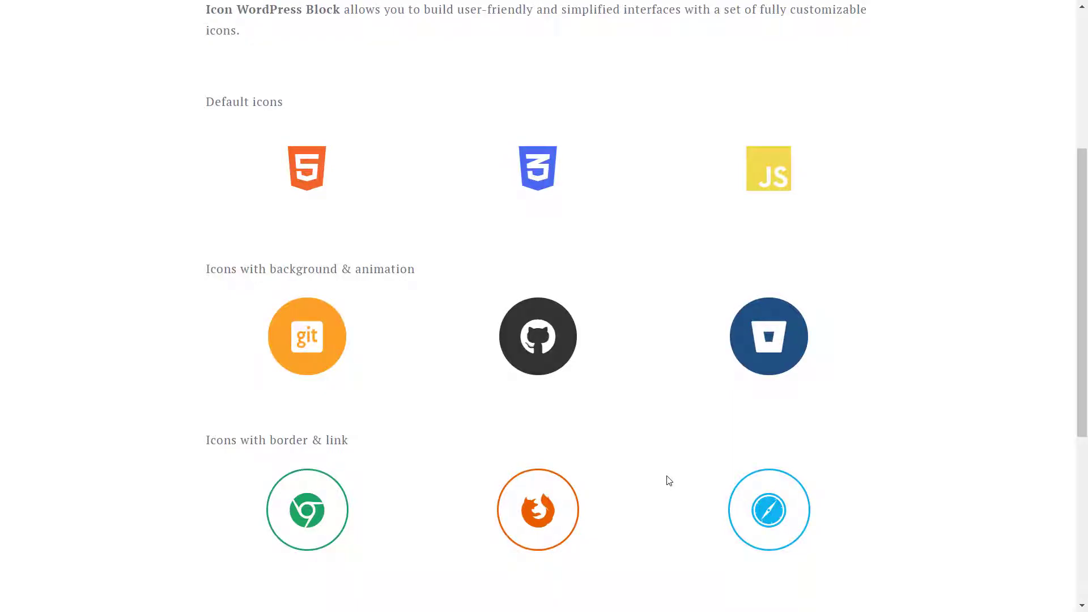